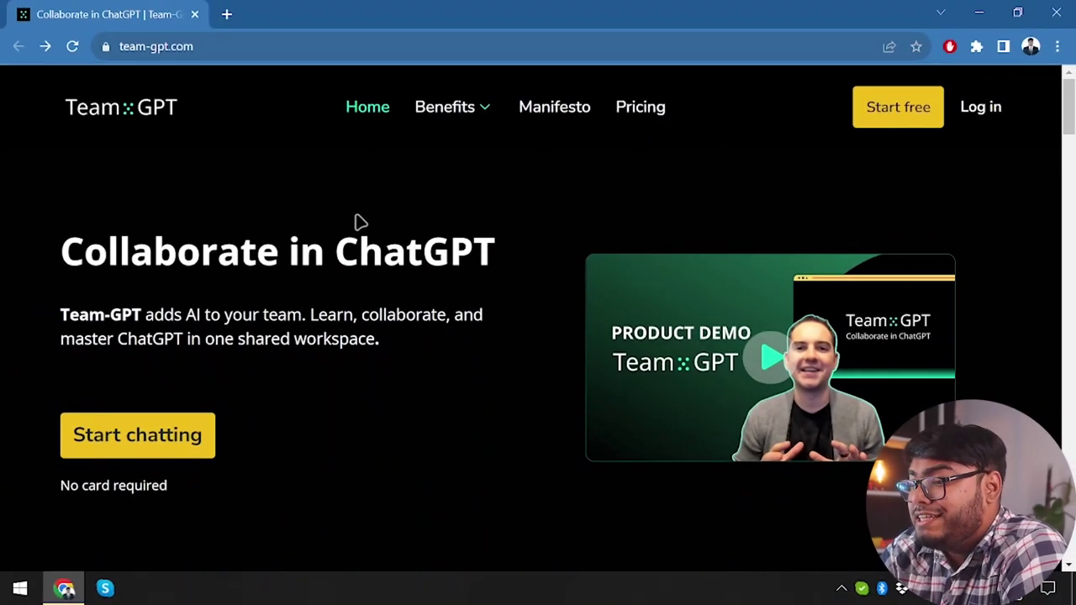
Open Team-GPT's pricing page and scroll through the Free, Pro and Business plan cards.
scroll(319, 379, "down", 1)
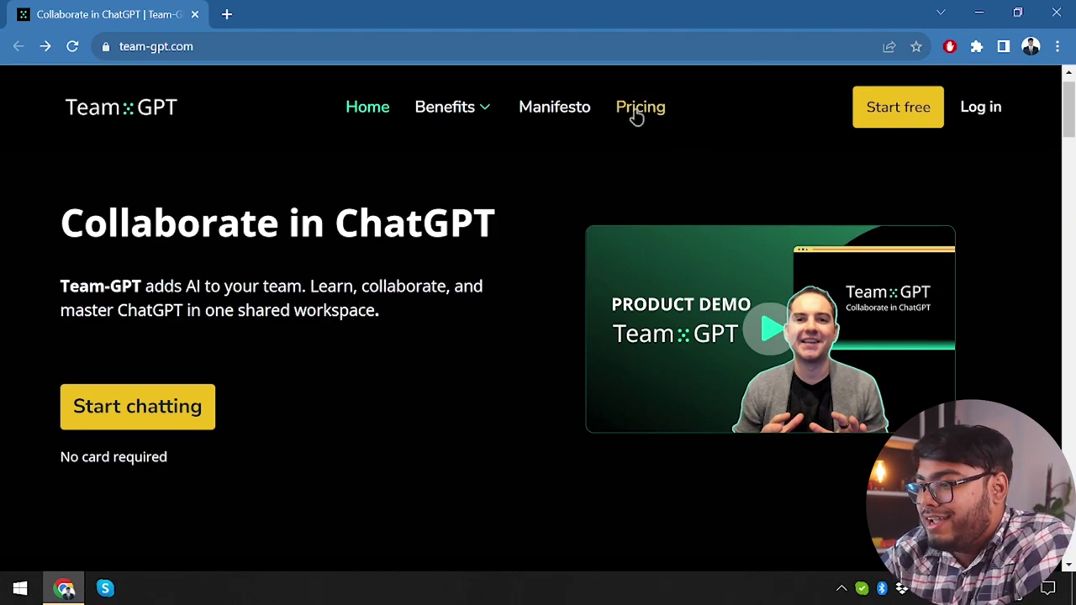
left_click(637, 113)
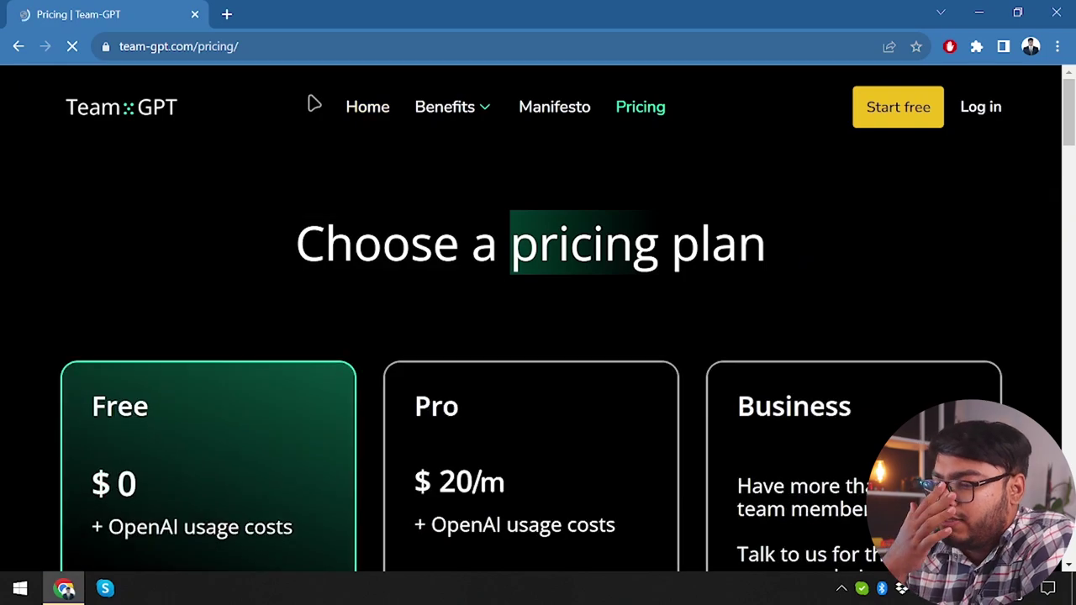
scroll(313, 102, "down", 3)
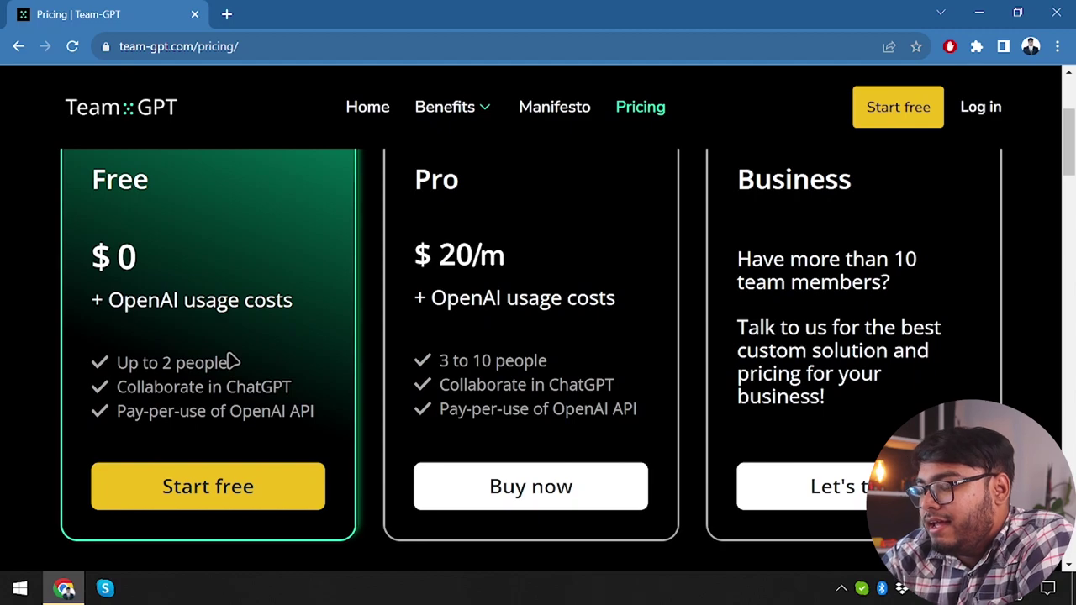
scroll(542, 252, "up", 1)
scroll(542, 253, "down", 1)
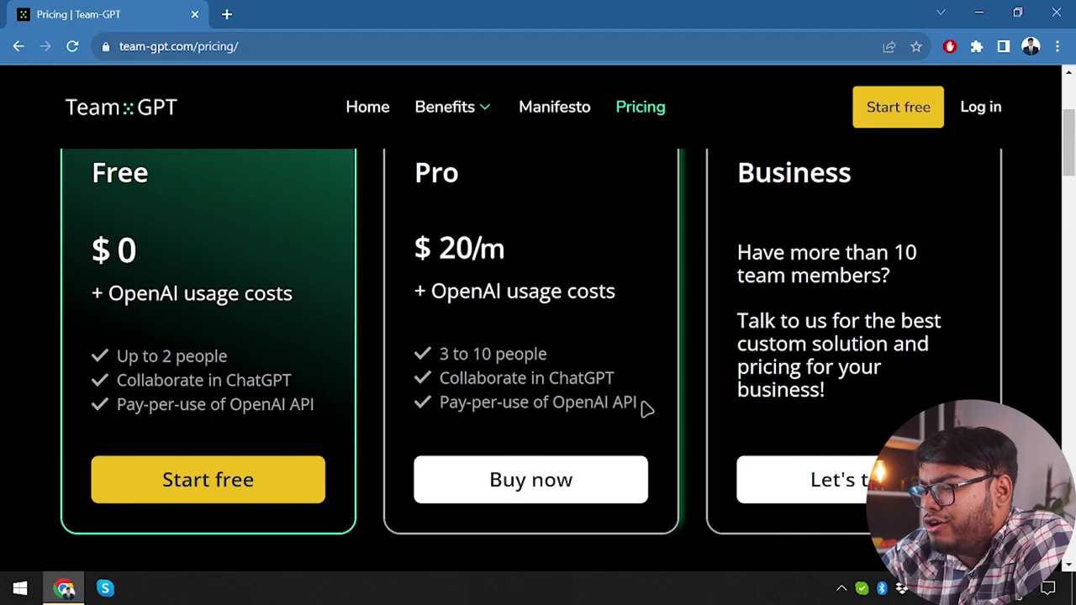
scroll(841, 319, "up", 1)
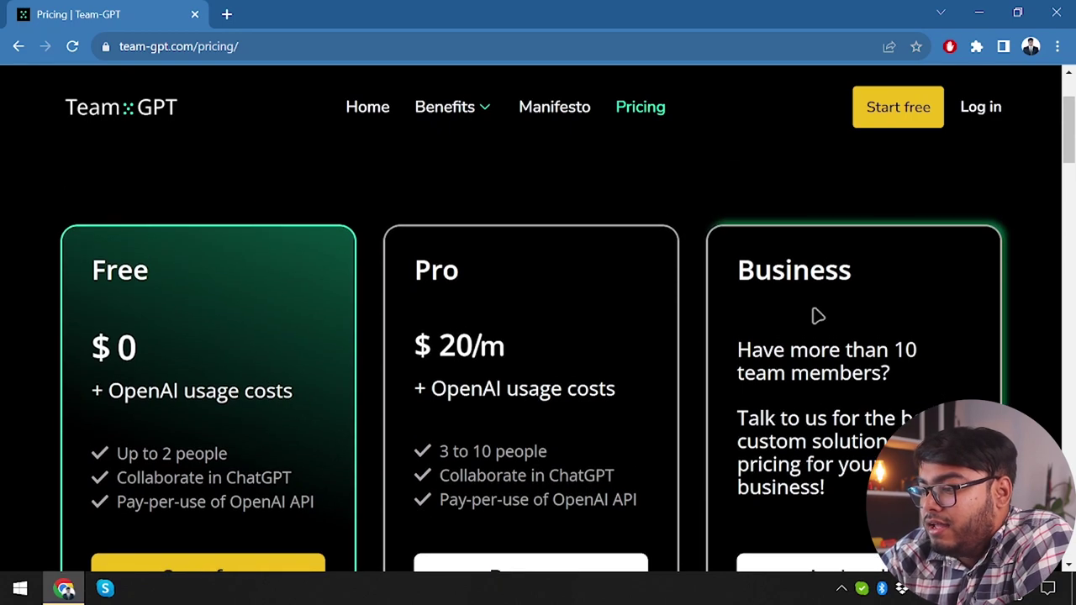
scroll(816, 313, "down", 1)
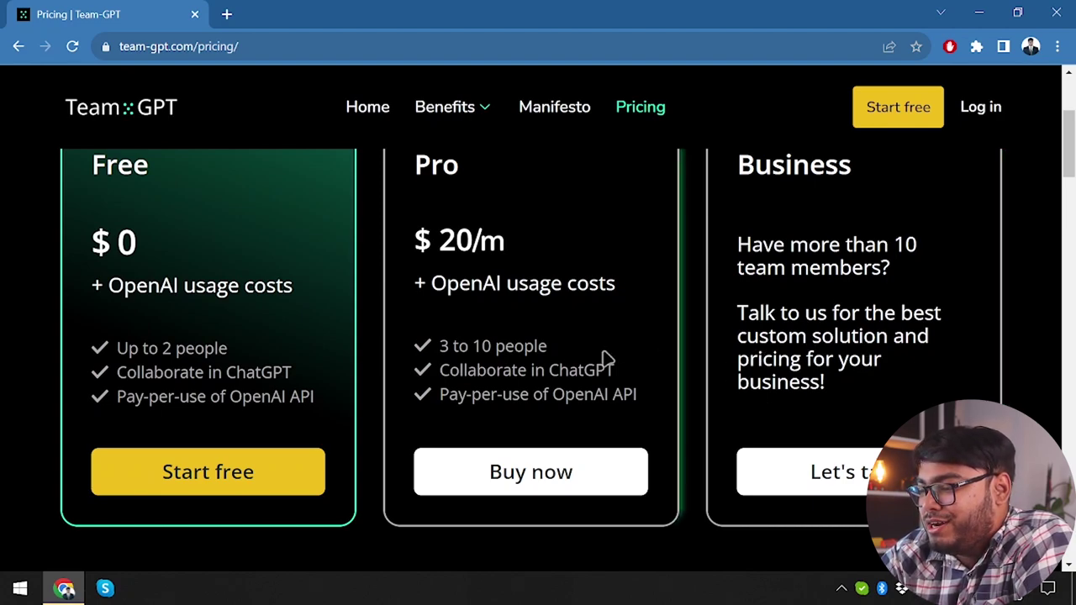
Search Google for 'team gpt lifetime deal' in a new tab.
left_click(227, 15)
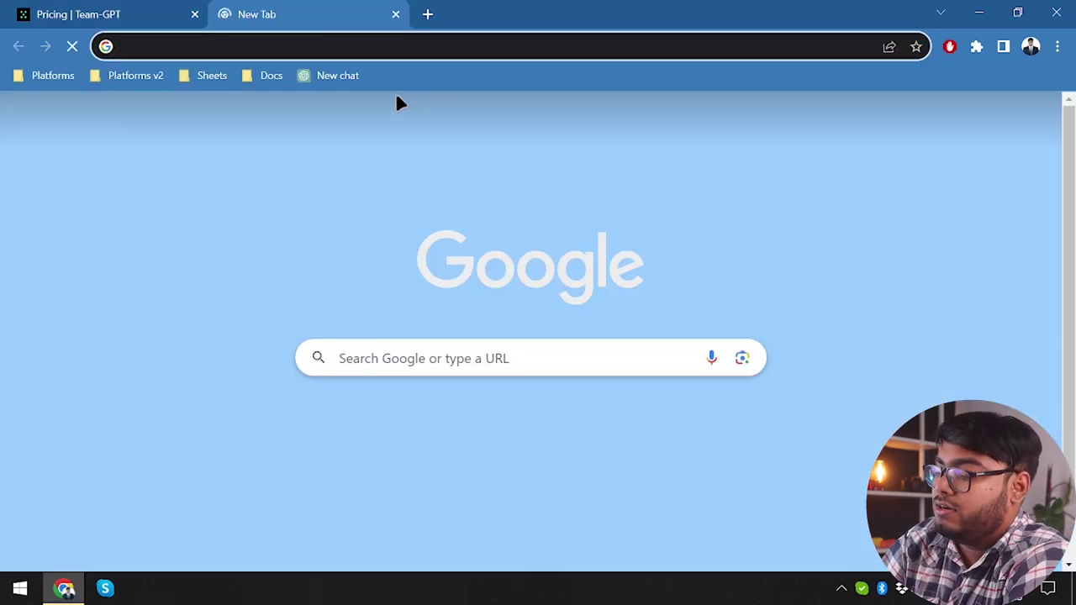
type("team g")
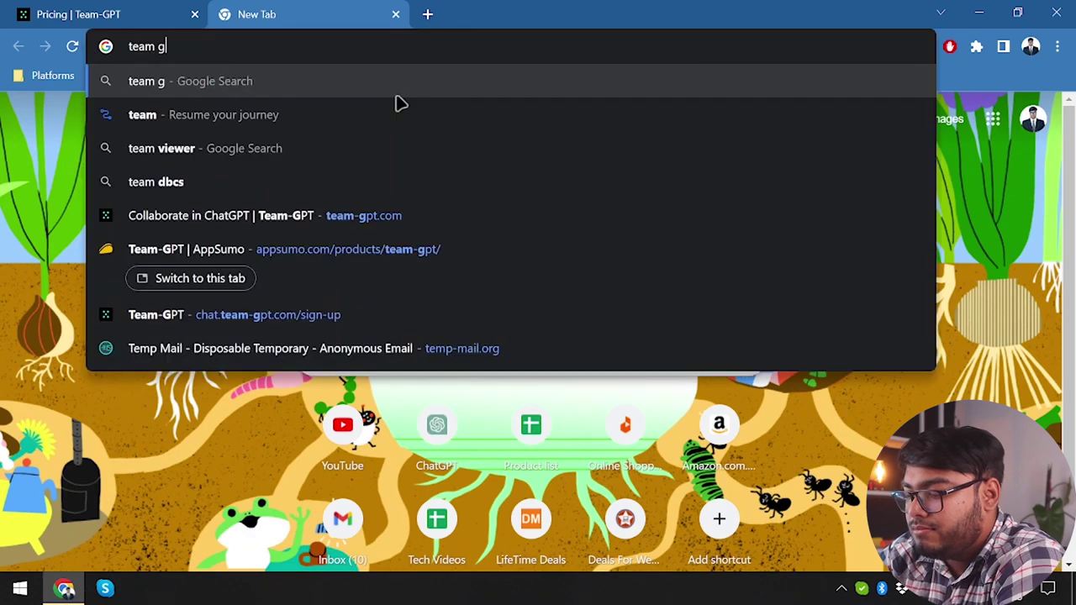
type("pt lifetim")
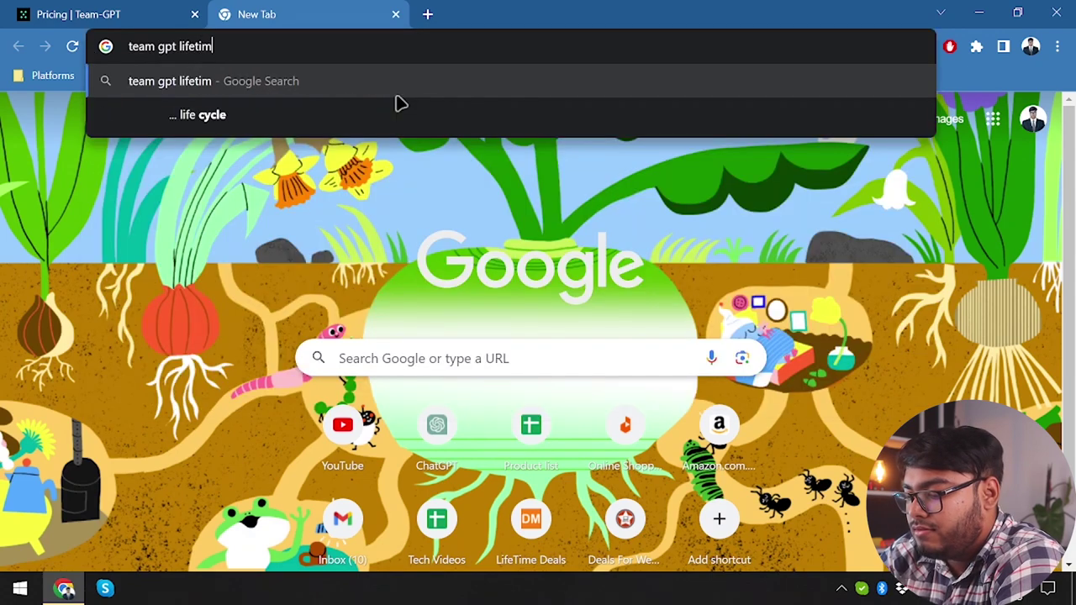
type("e deal")
key("Return")
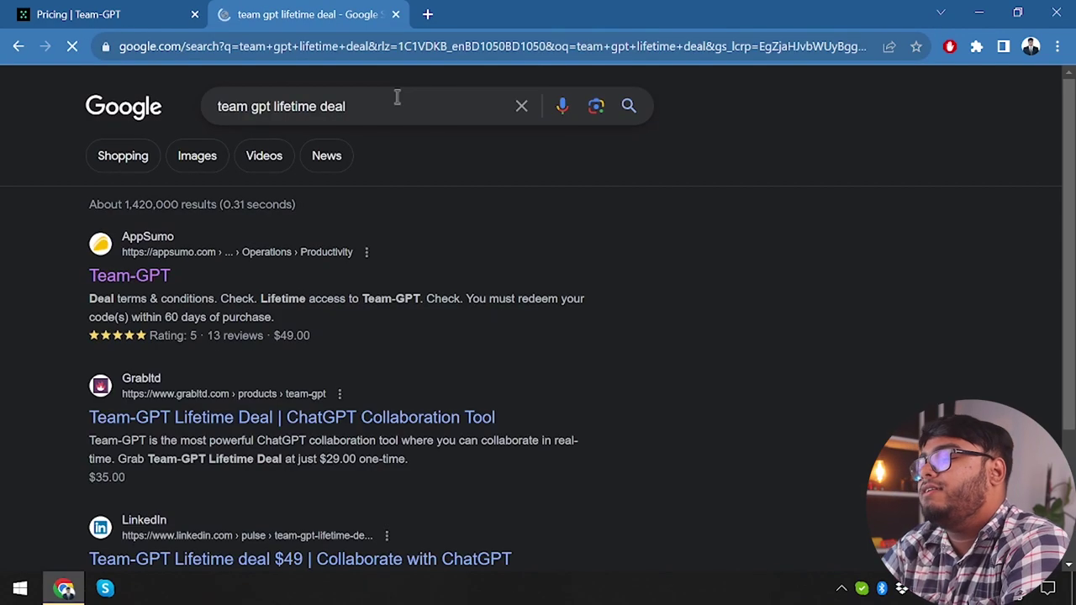
Open the AppSumo and Convert Deal lifetime-deal results in background tabs.
middle_click(135, 280)
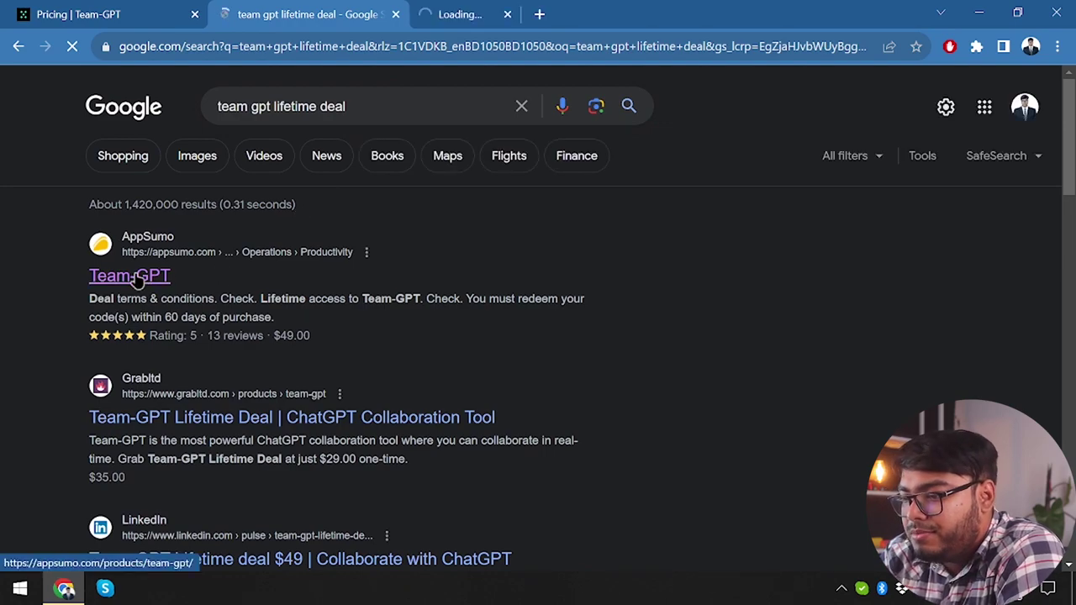
scroll(305, 337, "down", 3)
scroll(308, 341, "down", 3)
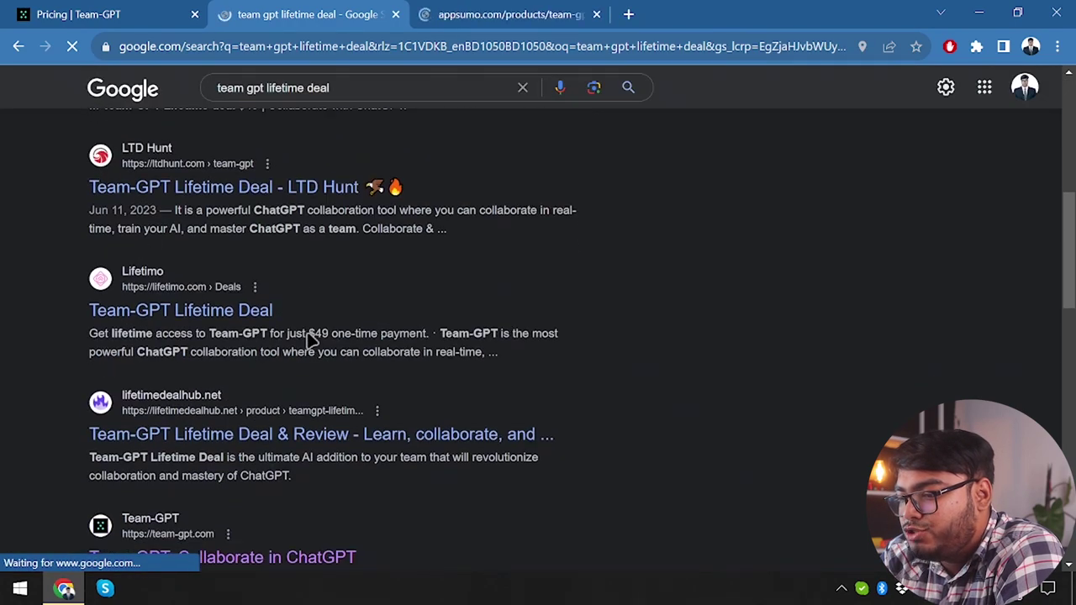
scroll(307, 340, "down", 2)
scroll(308, 340, "down", 1)
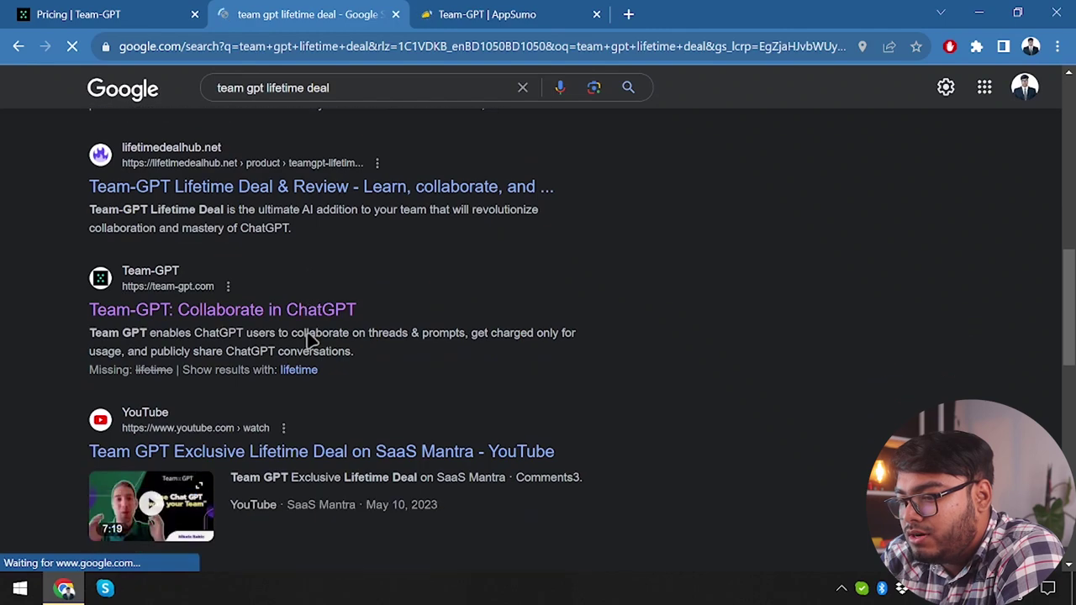
scroll(307, 340, "down", 4)
scroll(307, 340, "down", 2)
scroll(309, 340, "down", 1)
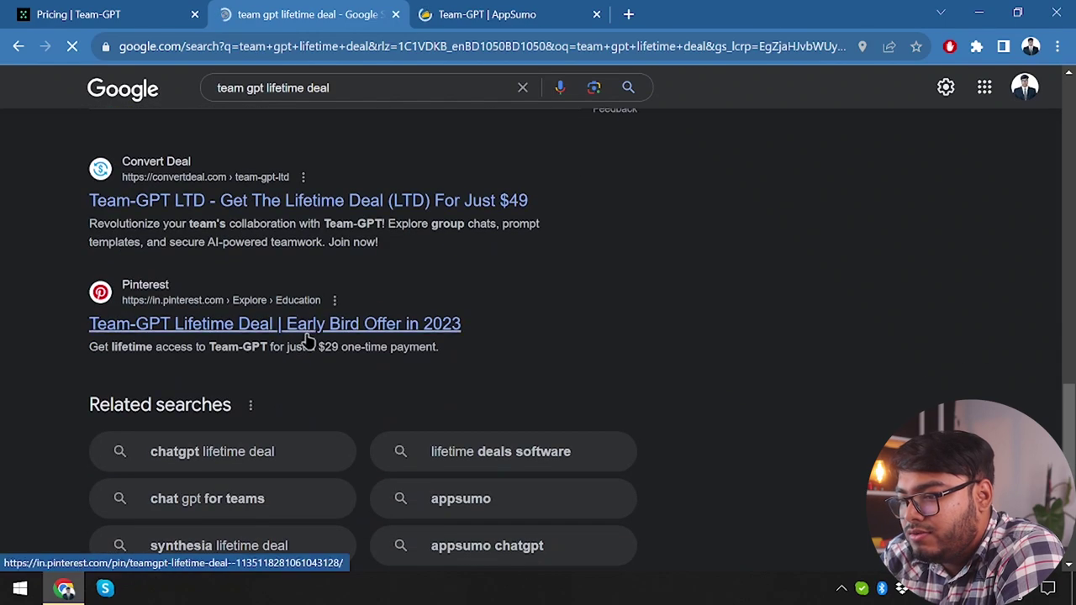
scroll(310, 340, "down", 1)
scroll(308, 339, "up", 1)
scroll(308, 339, "up", 1)
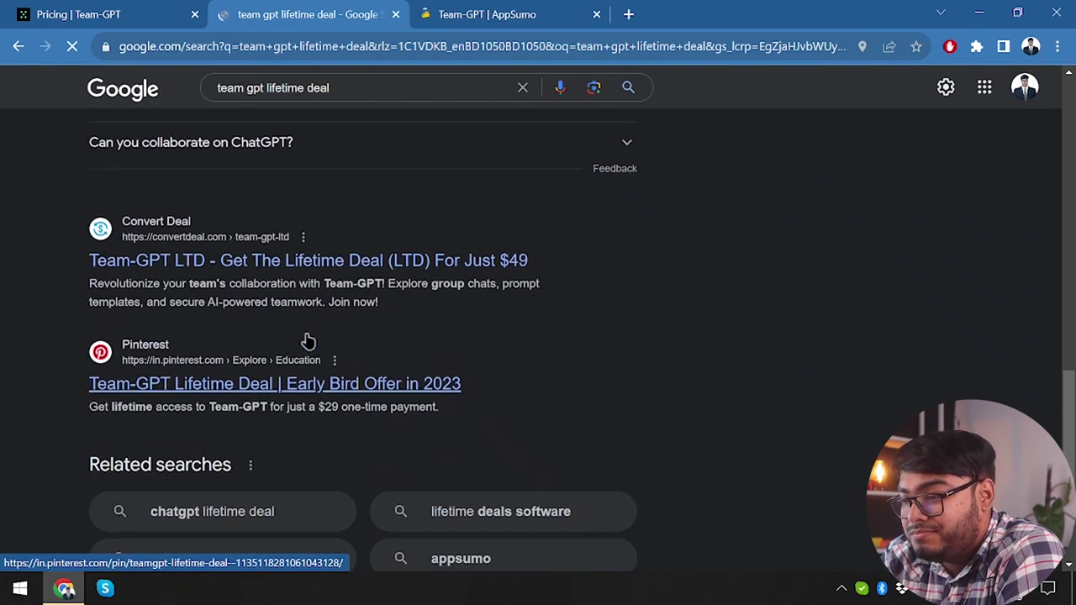
middle_click(250, 266)
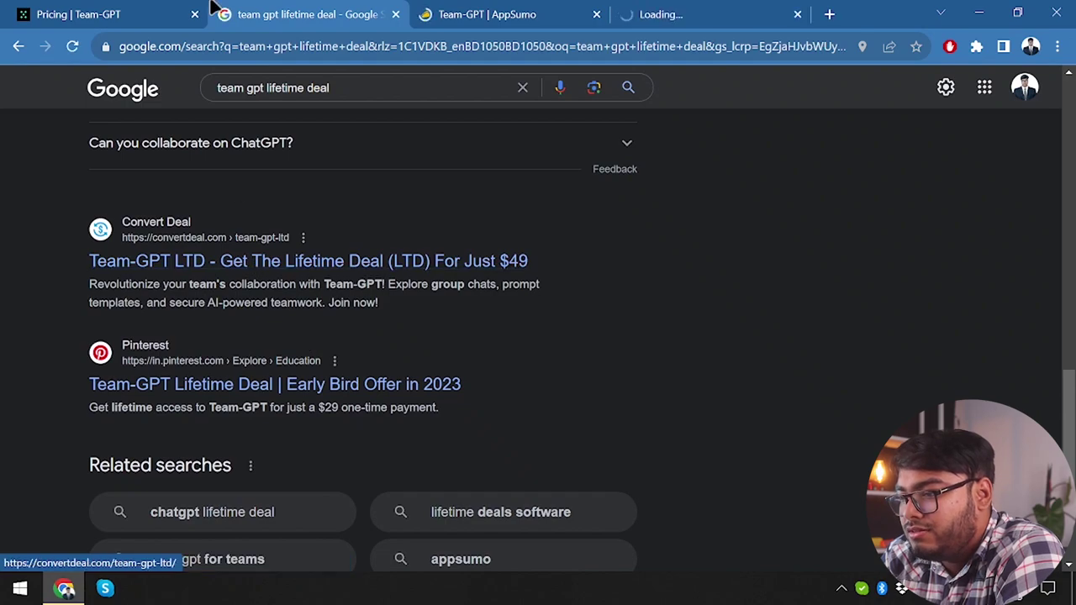
Close the search results and show AppSumo's 1-, 2- and 3-code plan options.
left_click(395, 14)
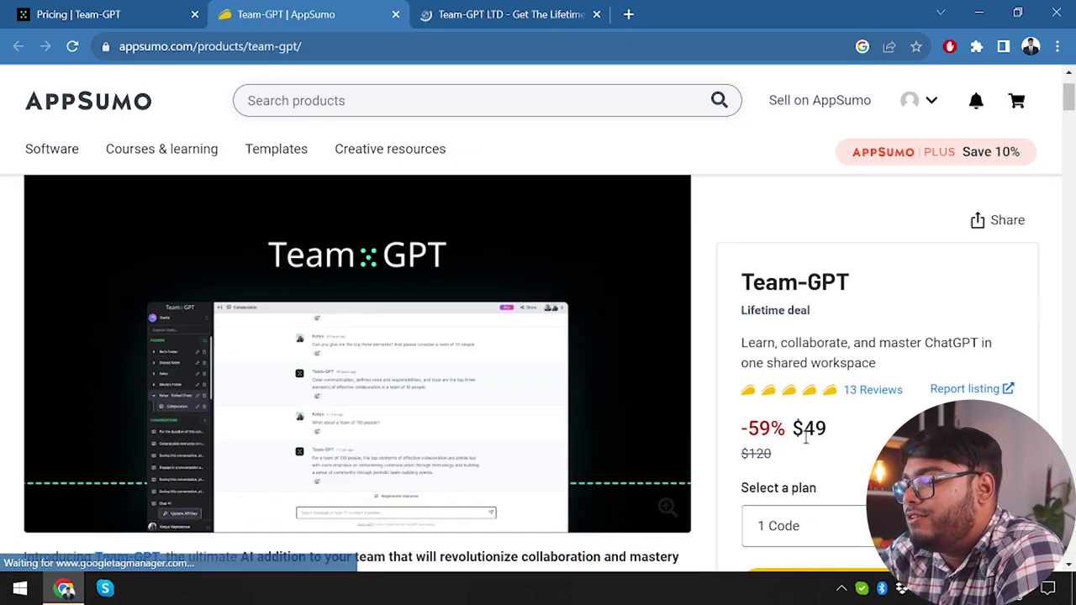
scroll(496, 395, "down", 3)
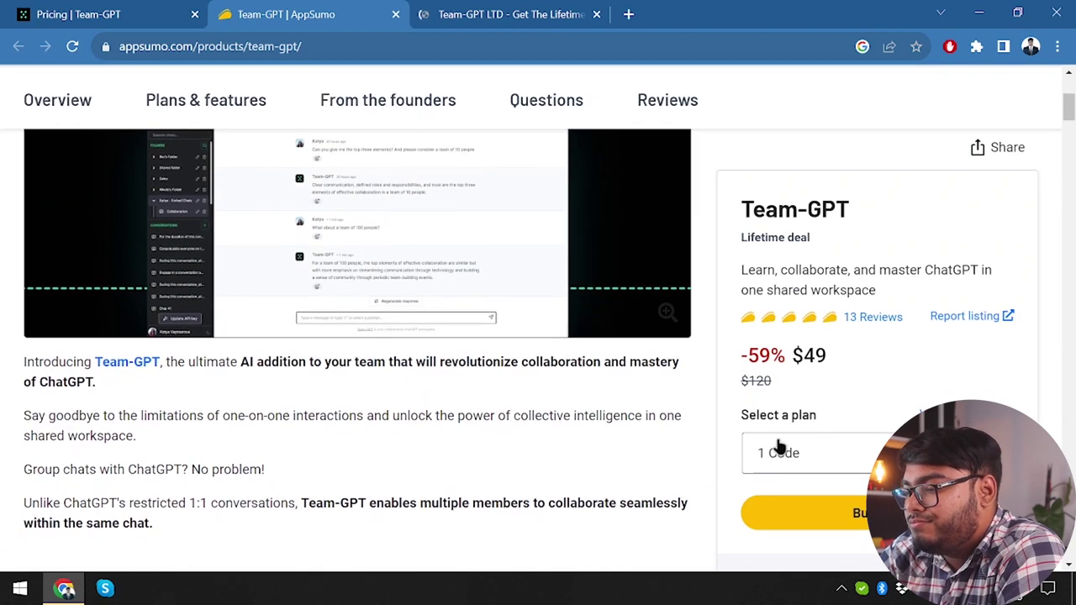
left_click(780, 450)
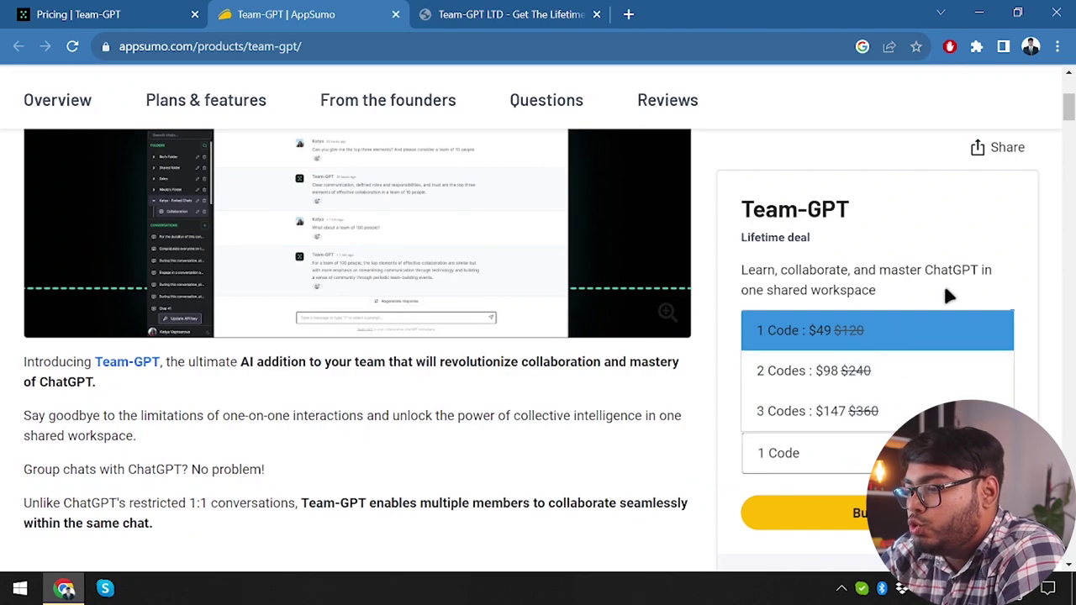
Scroll through Plans & features to the $49, $98 and $147 lifetime plan cards.
scroll(259, 365, "up", 5)
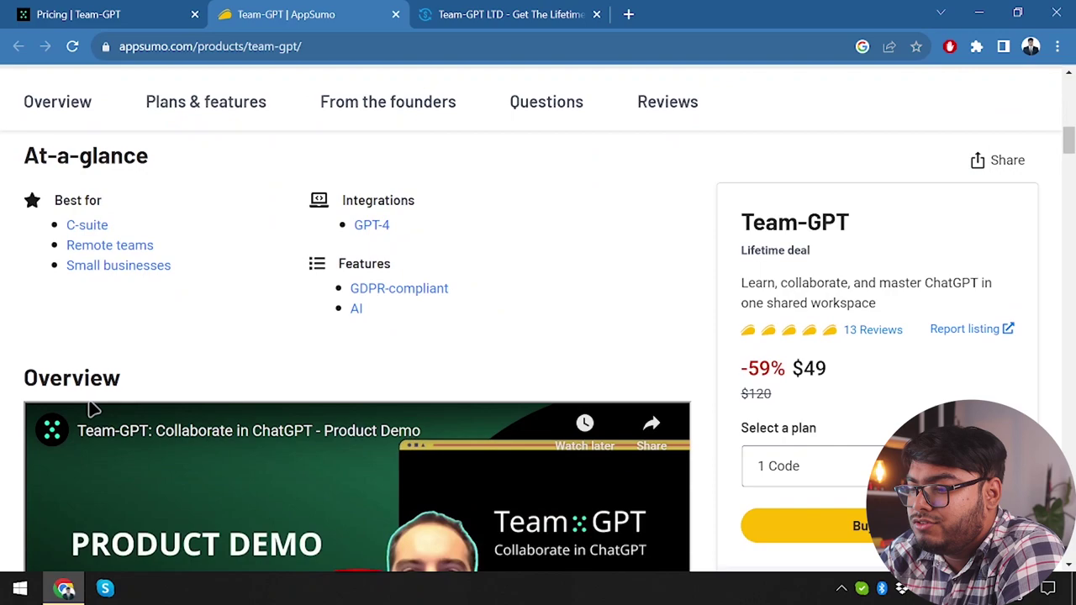
scroll(91, 407, "down", 2)
scroll(72, 289, "up", 2)
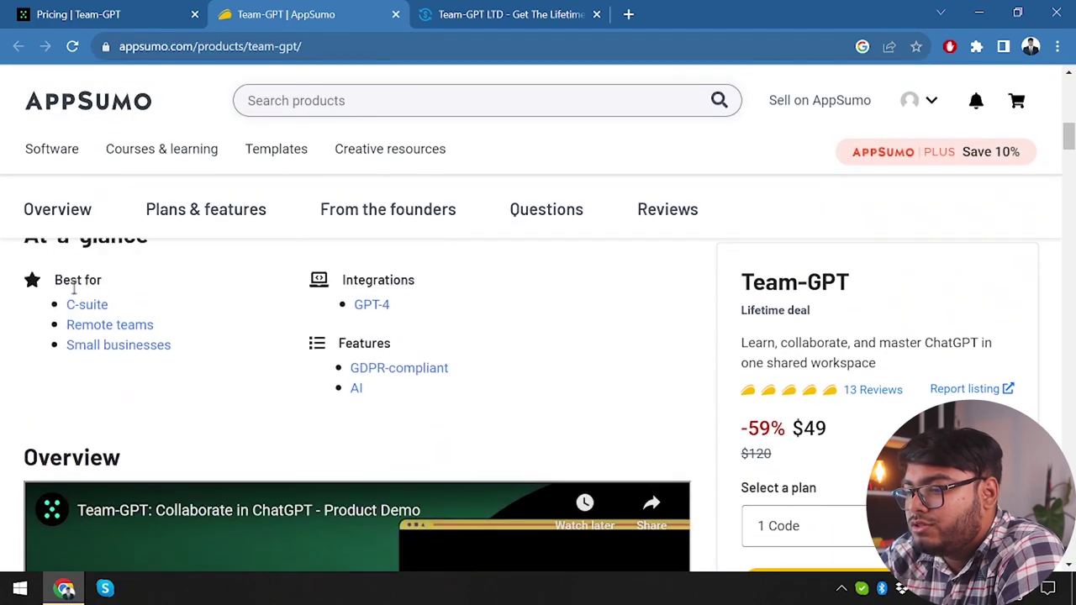
scroll(72, 291, "down", 1)
scroll(74, 290, "down", 1)
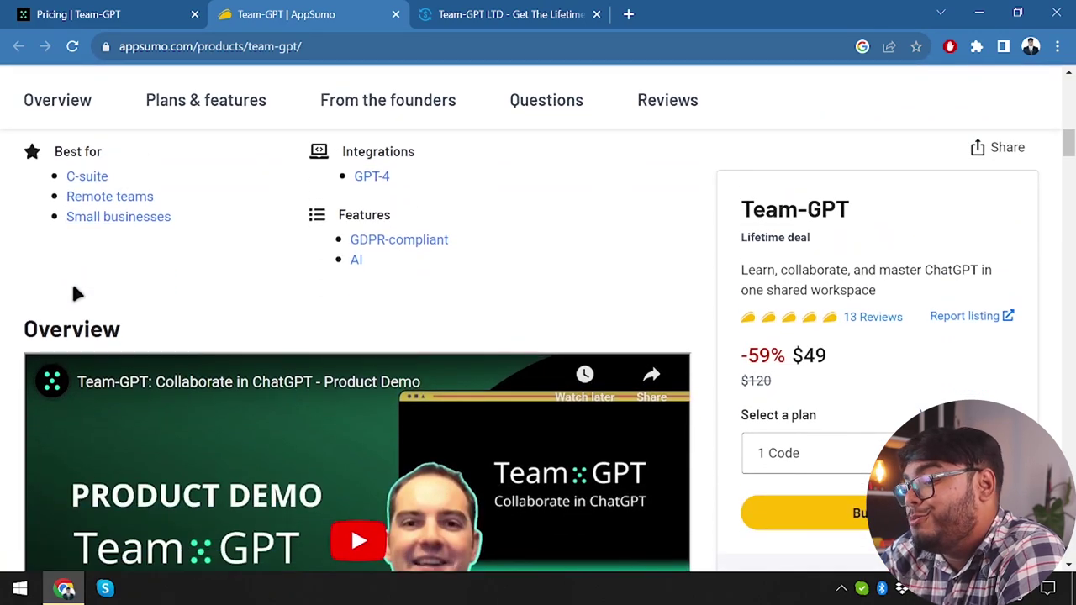
scroll(76, 293, "down", 3)
scroll(233, 302, "down", 3)
scroll(237, 293, "down", 3)
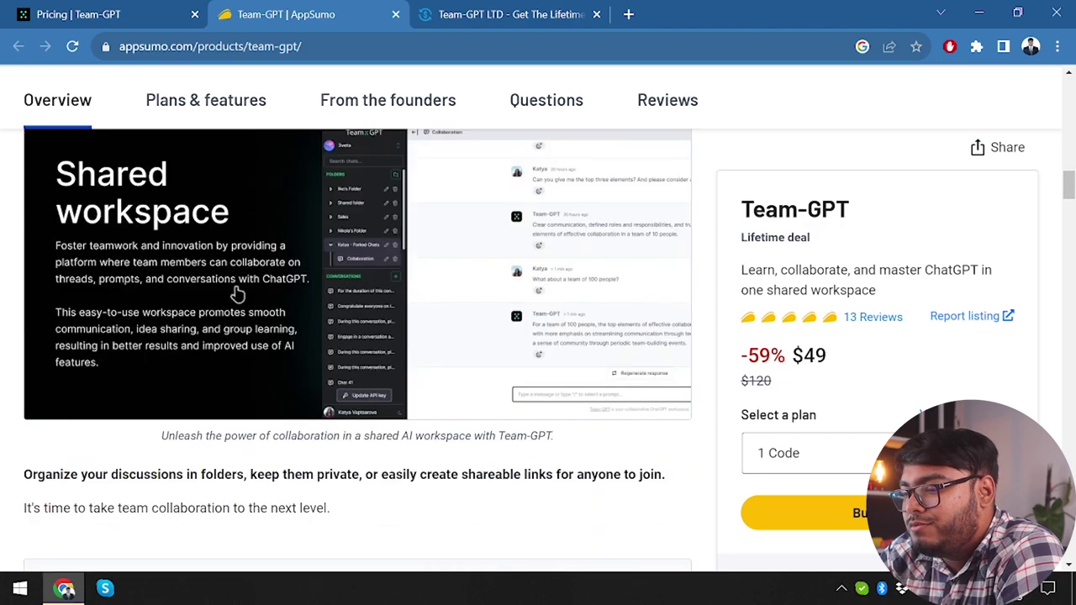
scroll(237, 293, "down", 3)
scroll(237, 293, "down", 3)
scroll(237, 294, "up", 3)
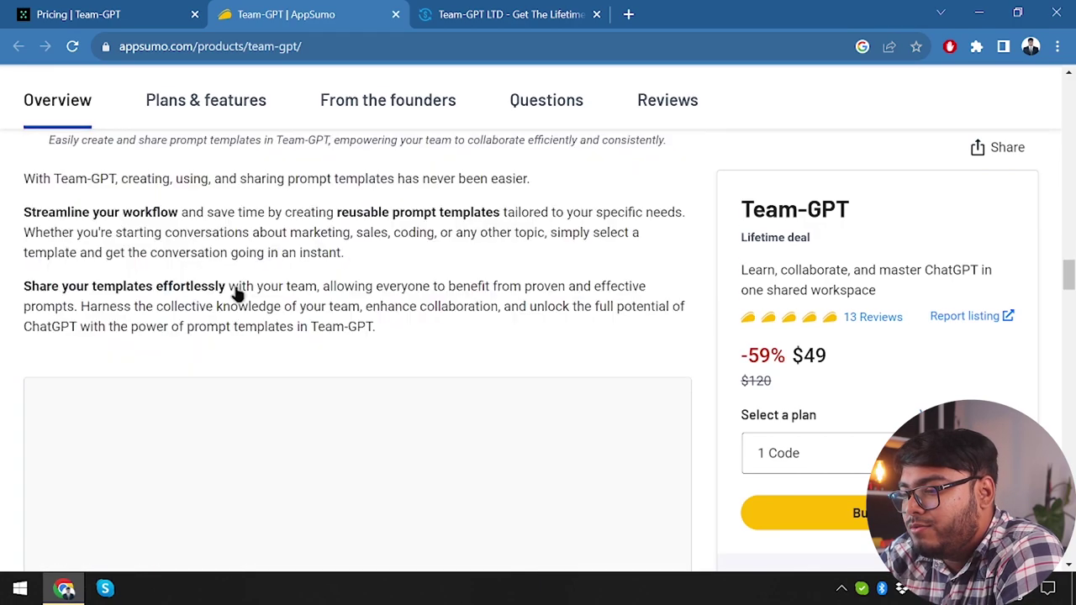
scroll(237, 293, "up", 3)
scroll(238, 293, "down", 10)
scroll(237, 293, "down", 3)
scroll(237, 293, "up", 3)
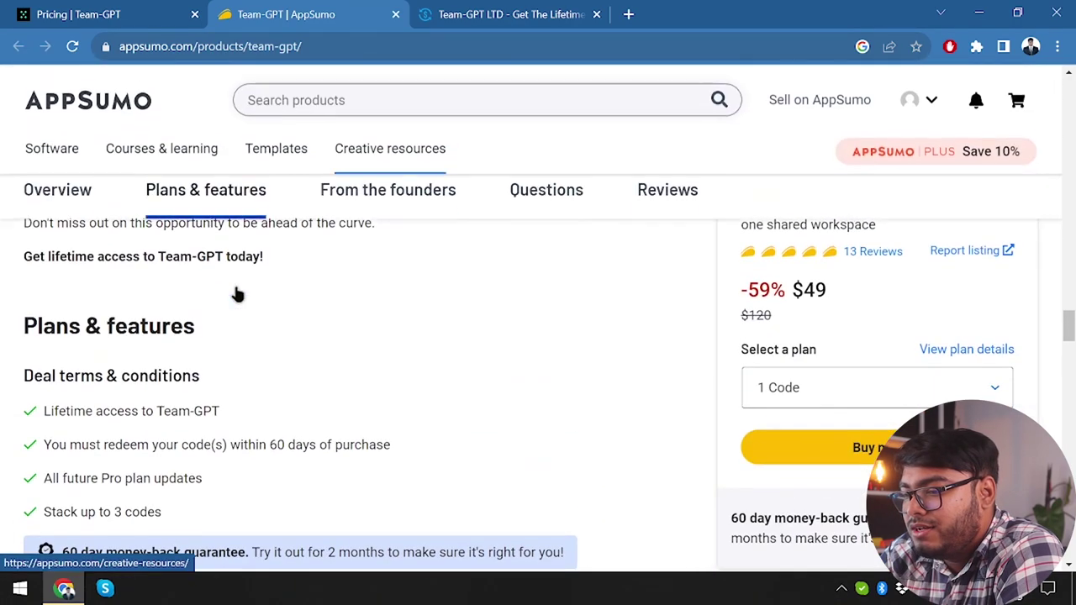
scroll(238, 293, "up", 2)
scroll(237, 293, "down", 2)
scroll(237, 293, "down", 2)
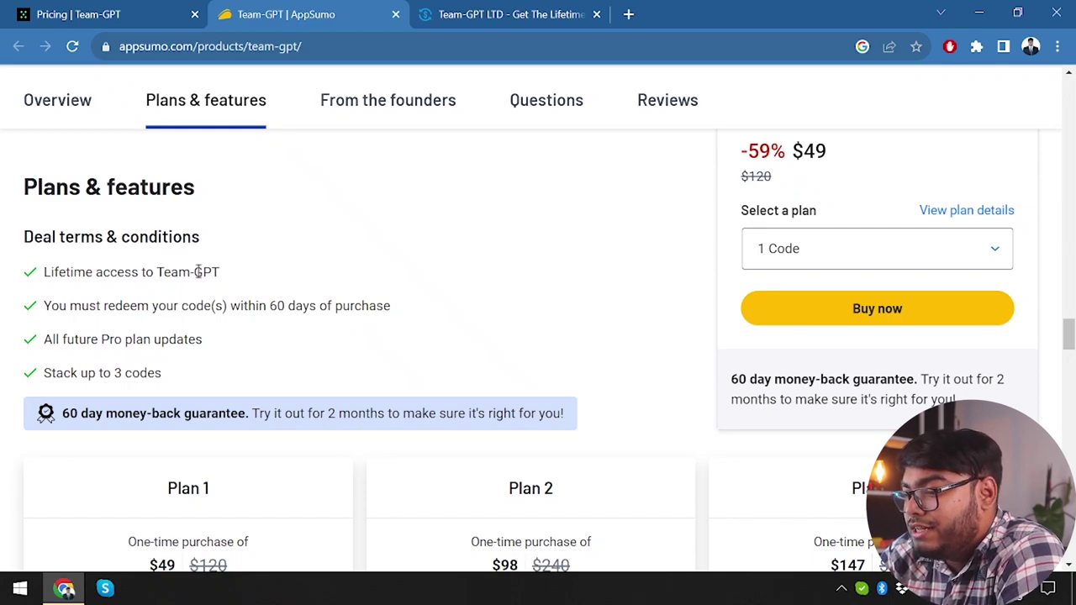
scroll(164, 384, "down", 2)
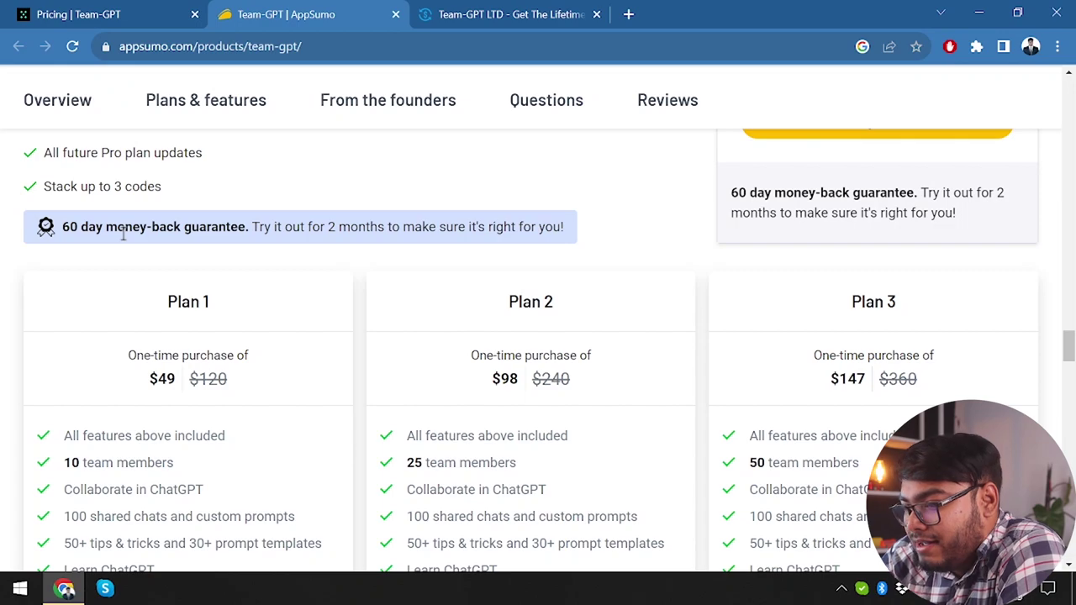
scroll(358, 317, "down", 2)
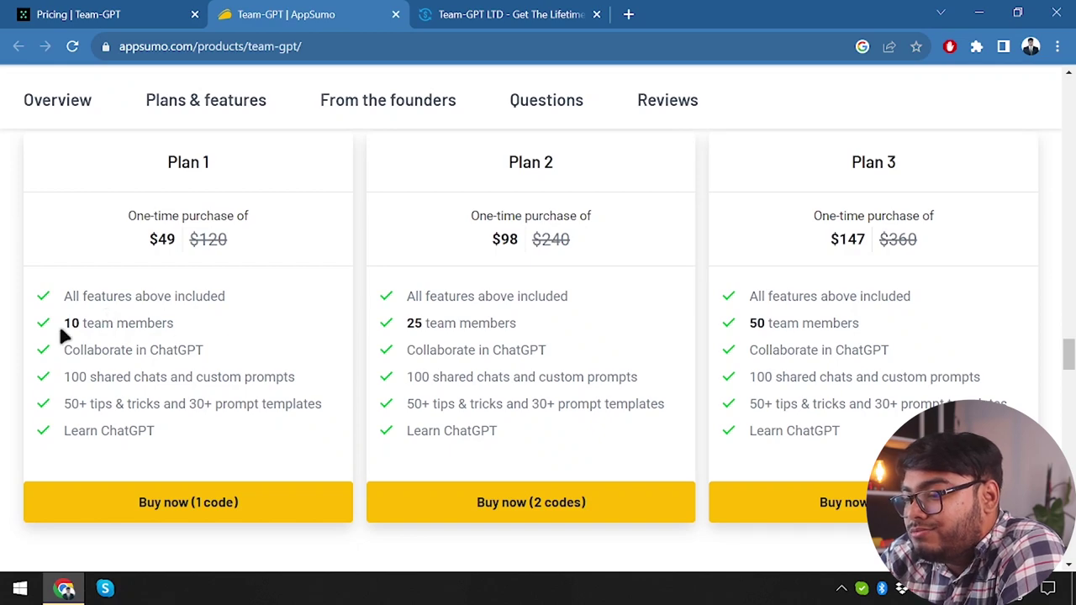
scroll(223, 295, "up", 3)
scroll(226, 299, "up", 1)
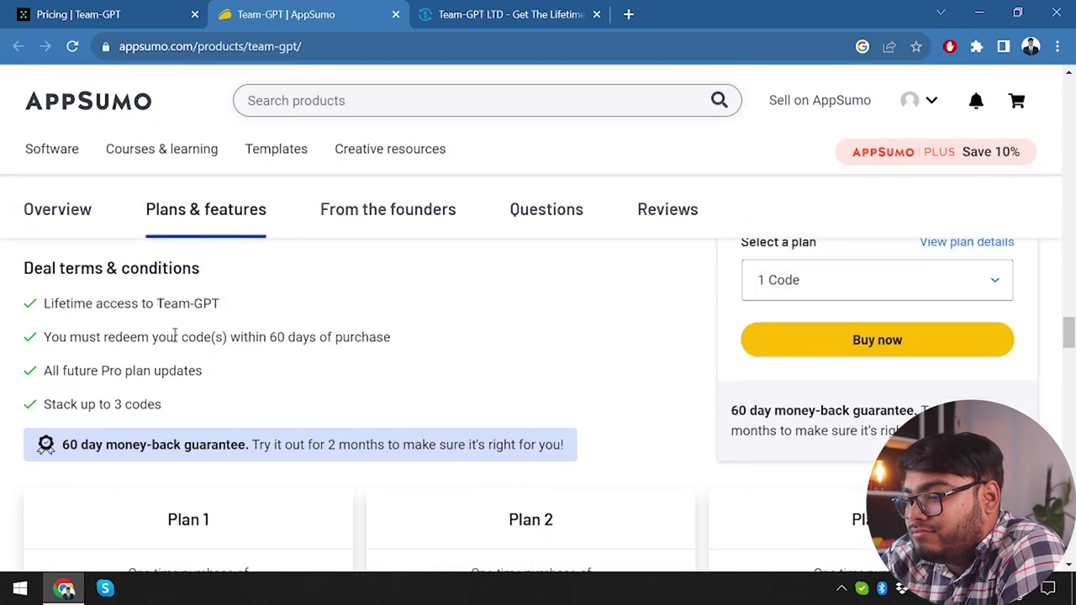
scroll(176, 338, "down", 1)
scroll(174, 339, "down", 3)
scroll(175, 339, "up", 3)
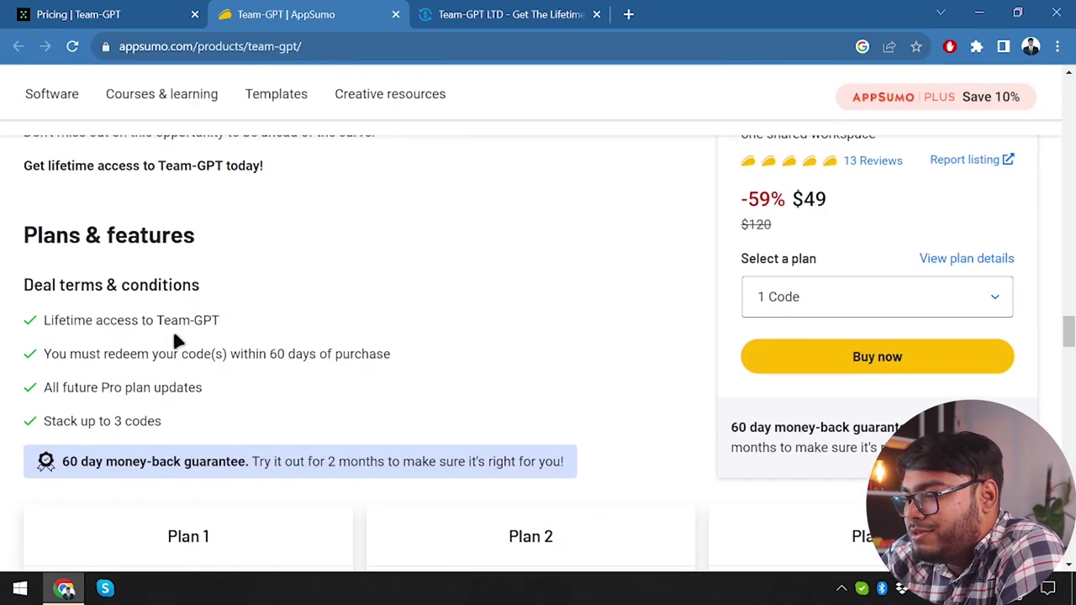
scroll(173, 332, "down", 2)
scroll(173, 332, "down", 1)
scroll(173, 332, "down", 1)
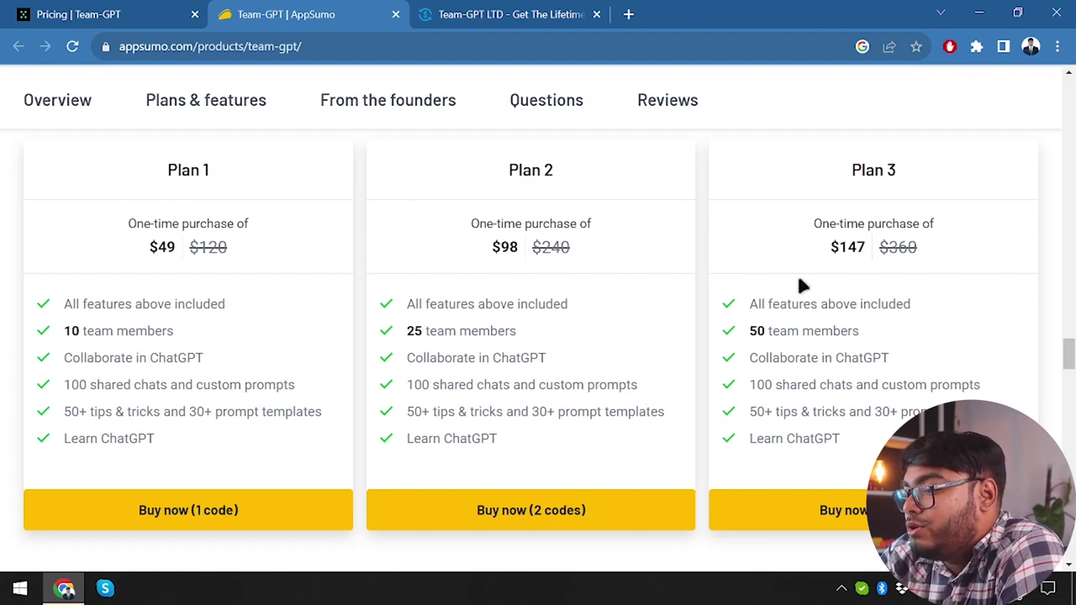
Follow ConvertDeal's $49 Team-GPT deal past the sign-up popup through to AppSumo.
left_click(496, 15)
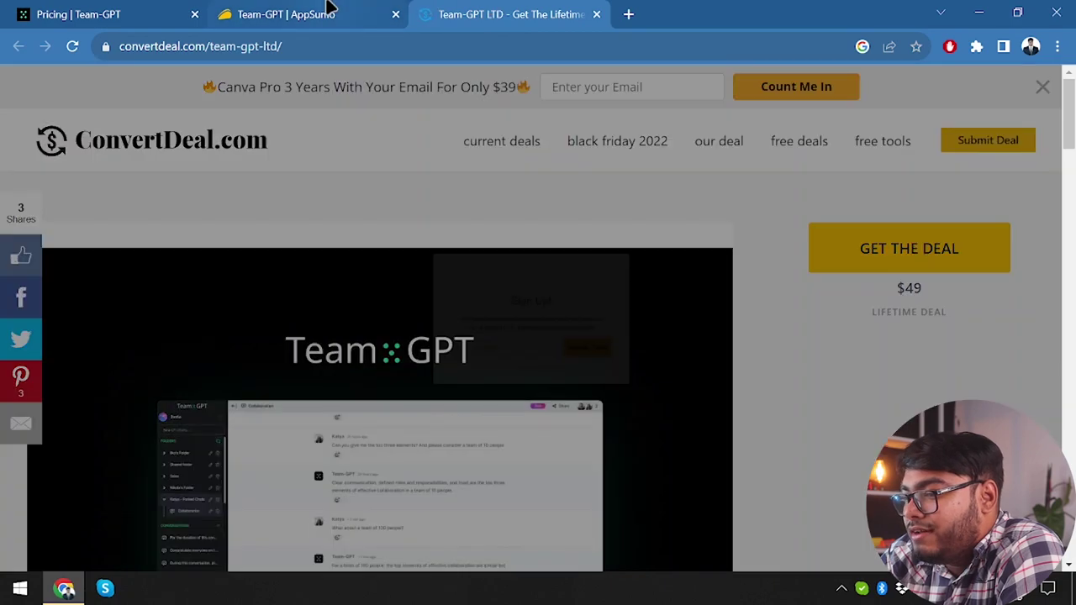
left_click(295, 14)
left_click(538, 14)
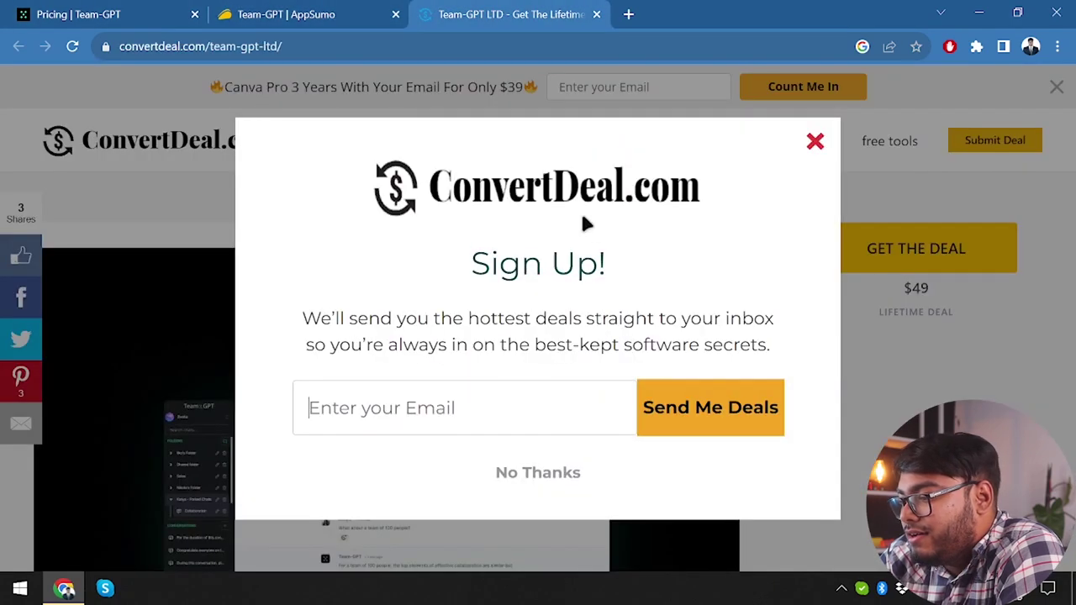
left_click(815, 142)
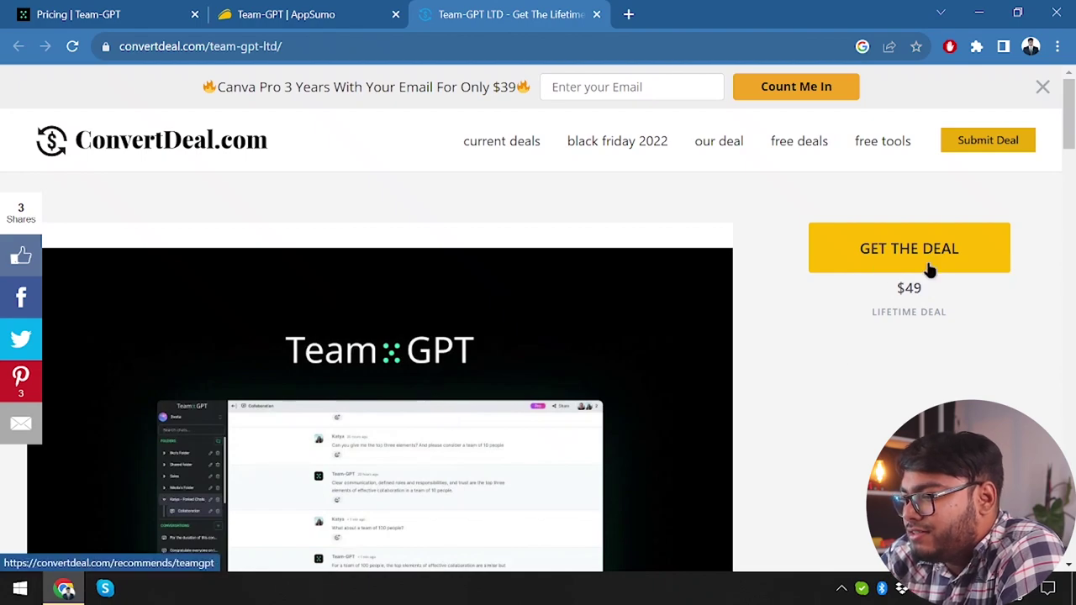
left_click(887, 267)
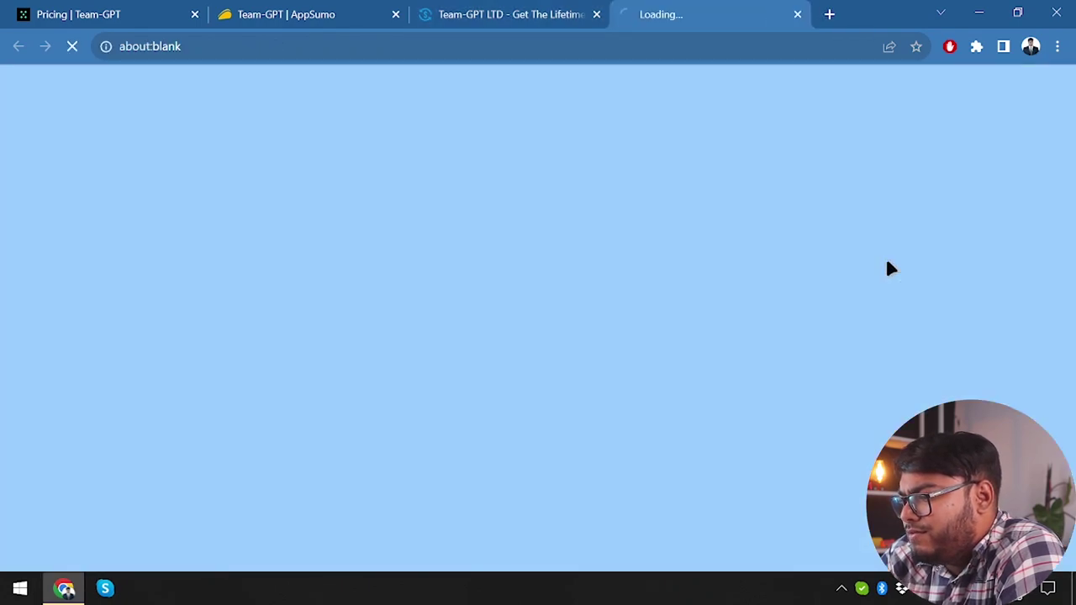
Close the extra ConvertDeal and AppSumo tabs and reorder the remaining tabs.
left_click(542, 10)
left_click(596, 14)
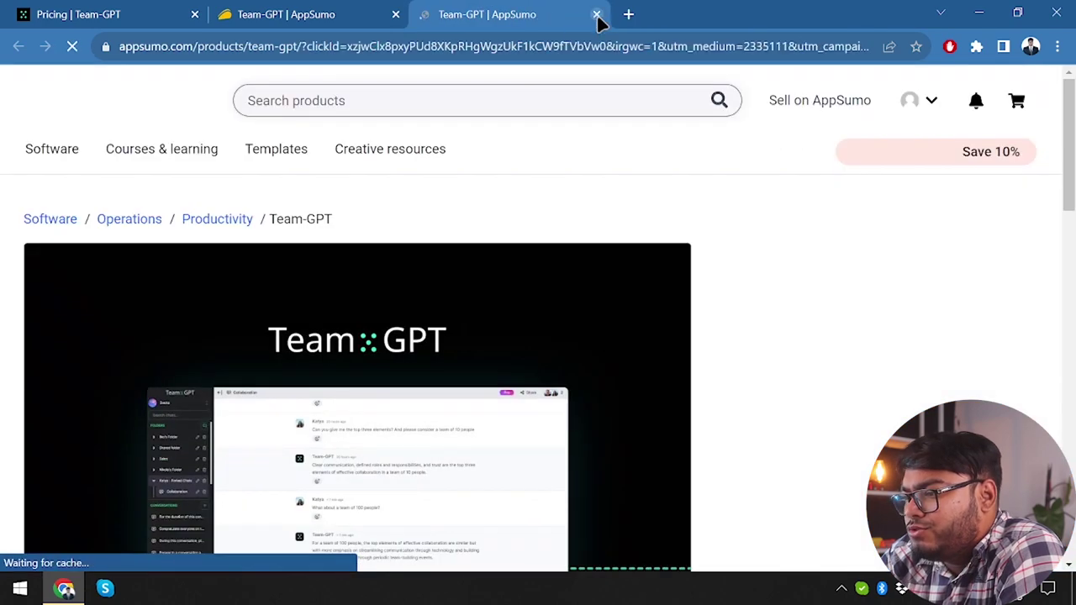
left_click_drag(324, 7, 300, 8)
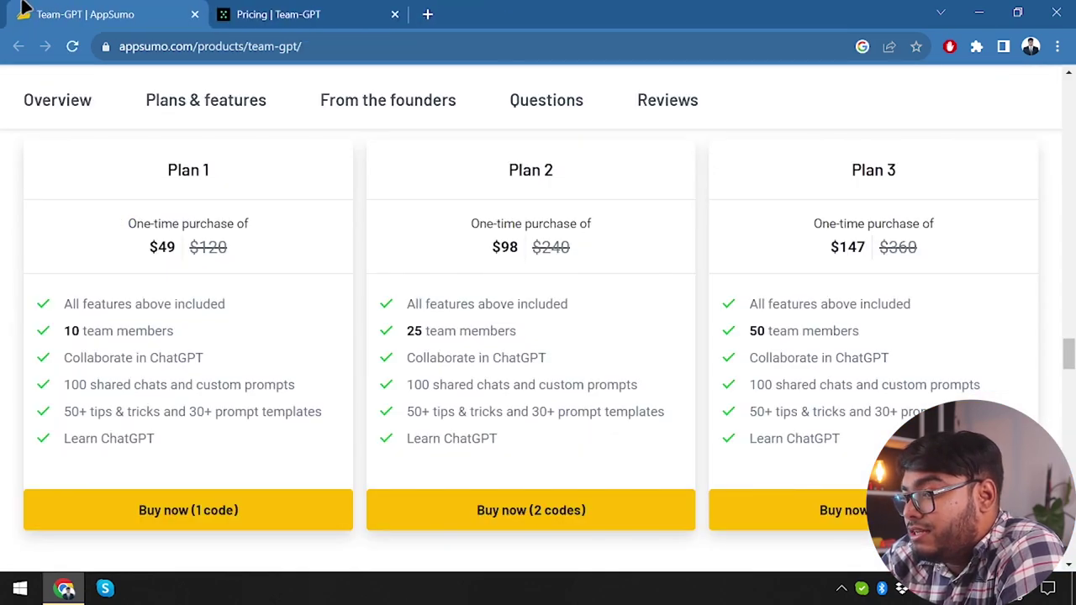
Compare AppSumo's lifetime plans against Team-GPT's monthly pricing side by side.
left_click(156, 7)
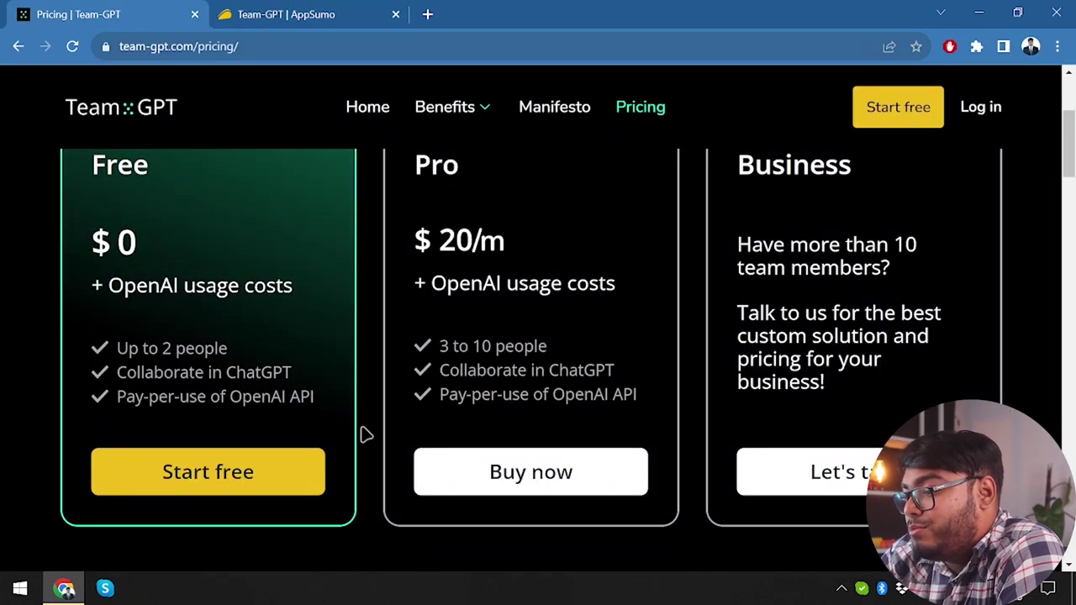
scroll(363, 432, "up", 1)
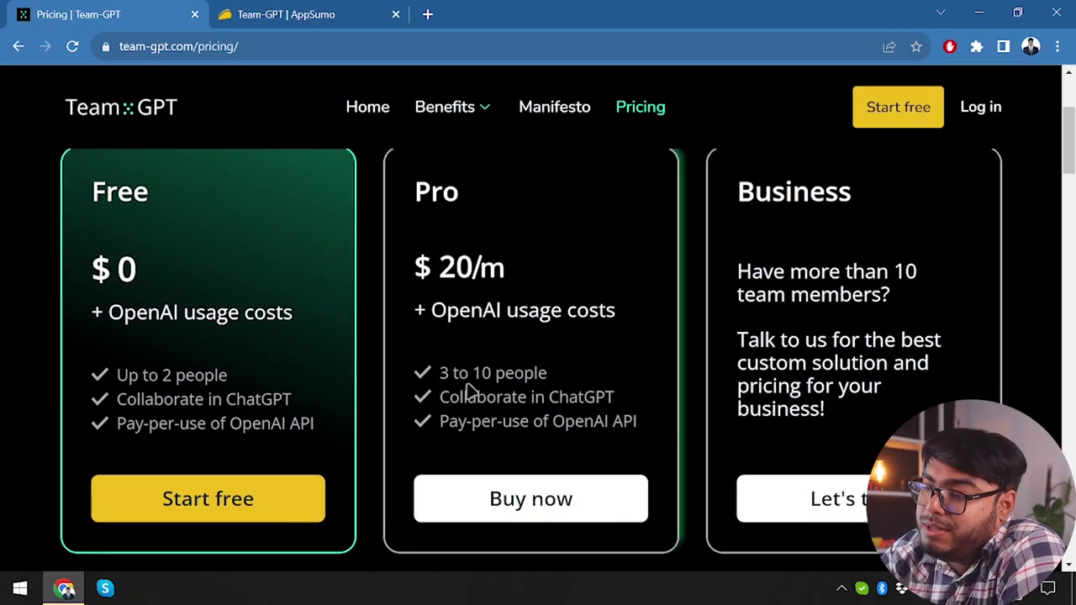
left_click(353, 14)
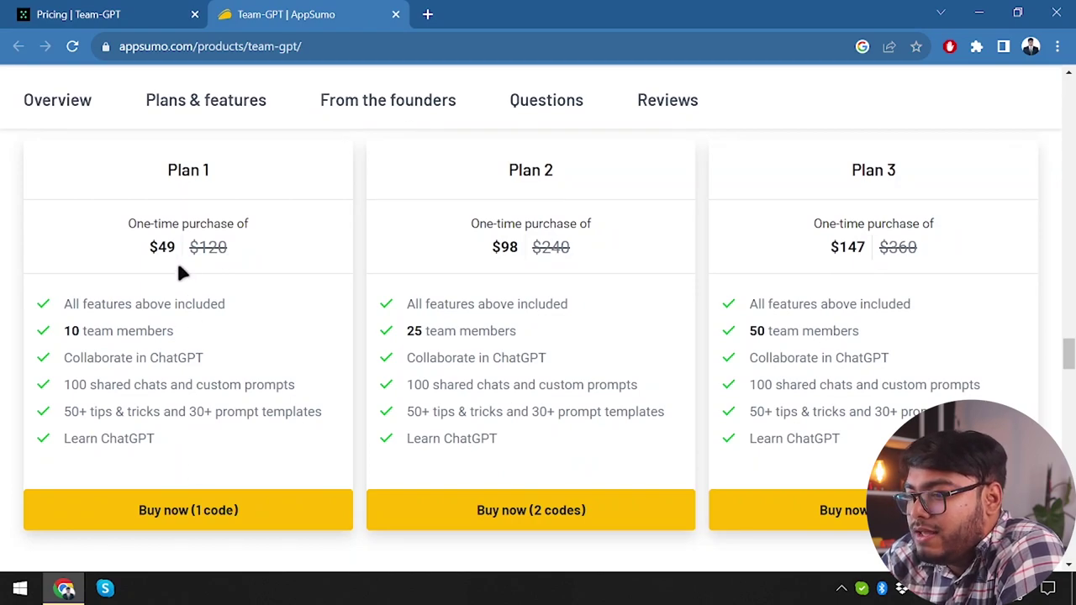
left_click(108, 9)
left_click(372, 10)
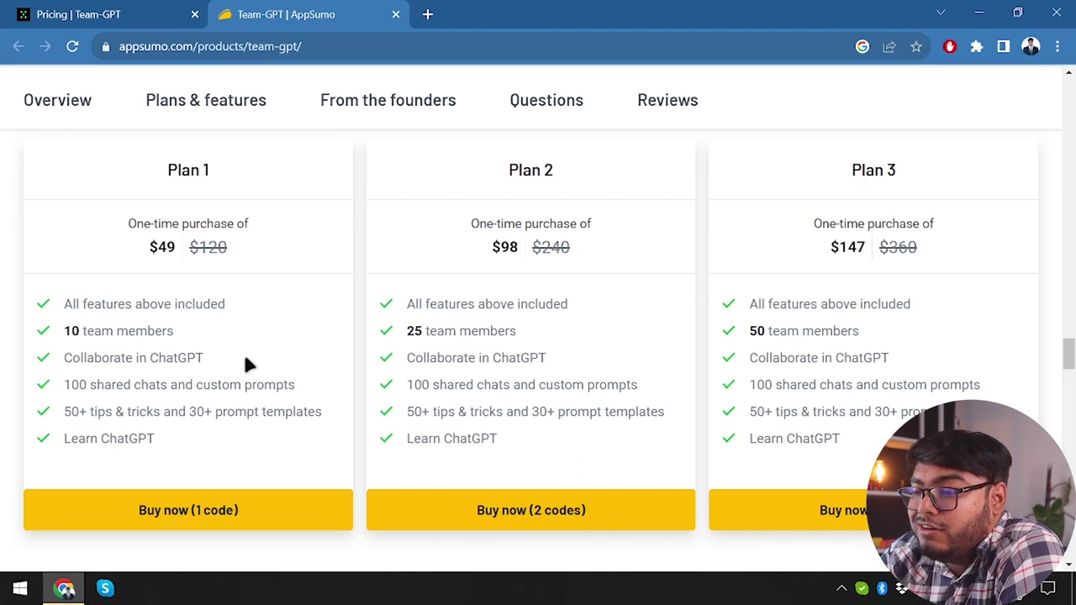
left_click(89, 6)
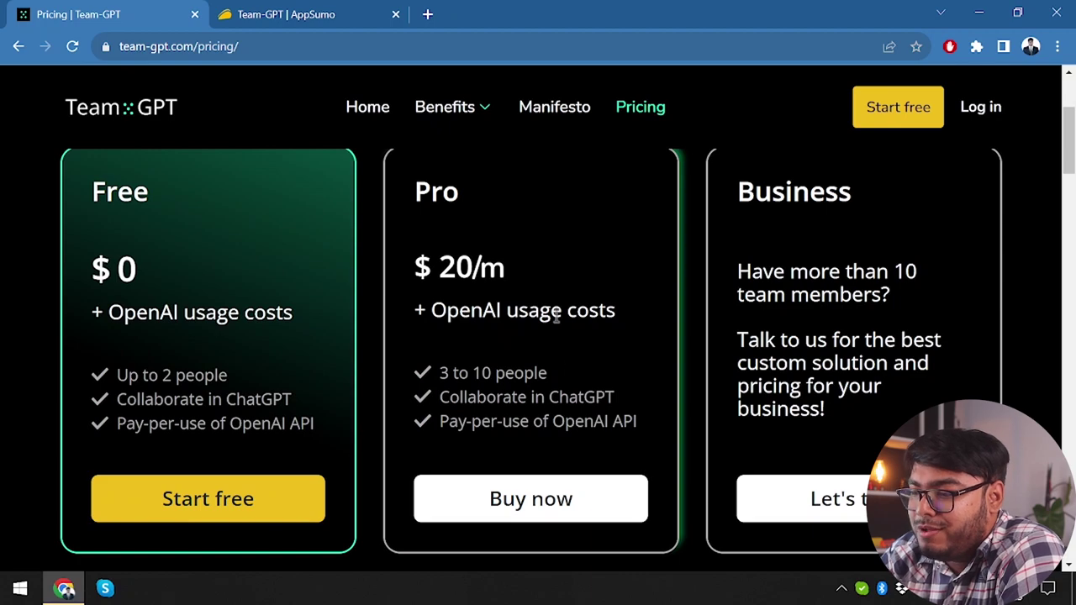
left_click(374, 10)
Review the AppSumo plan cards, then close AppSumo and start Team-GPT's free signup.
scroll(409, 444, "up", 2)
scroll(409, 439, "down", 1)
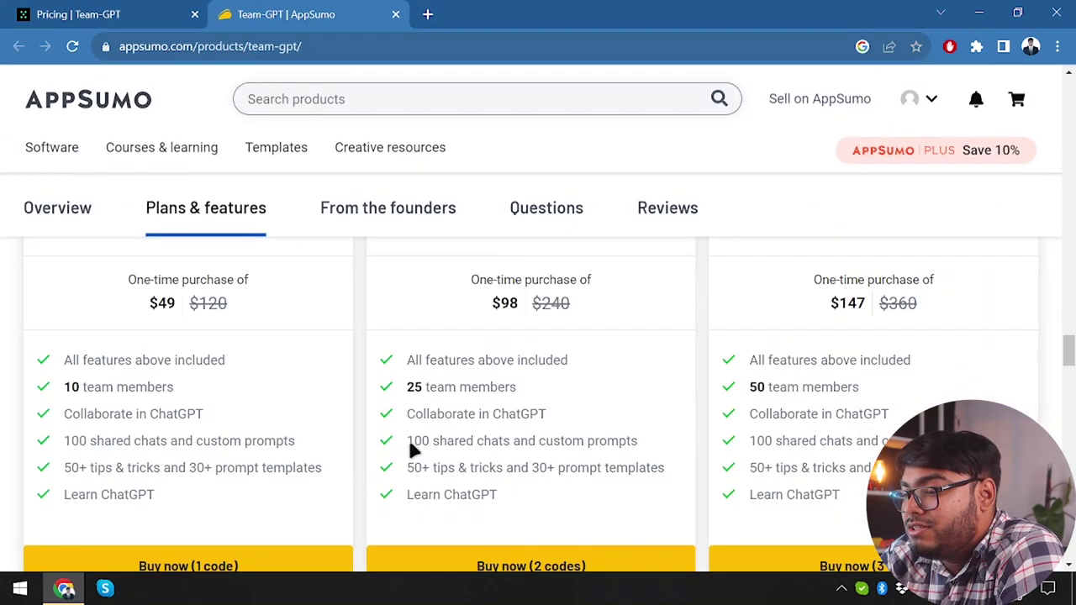
scroll(407, 437, "down", 3)
scroll(408, 437, "down", 2)
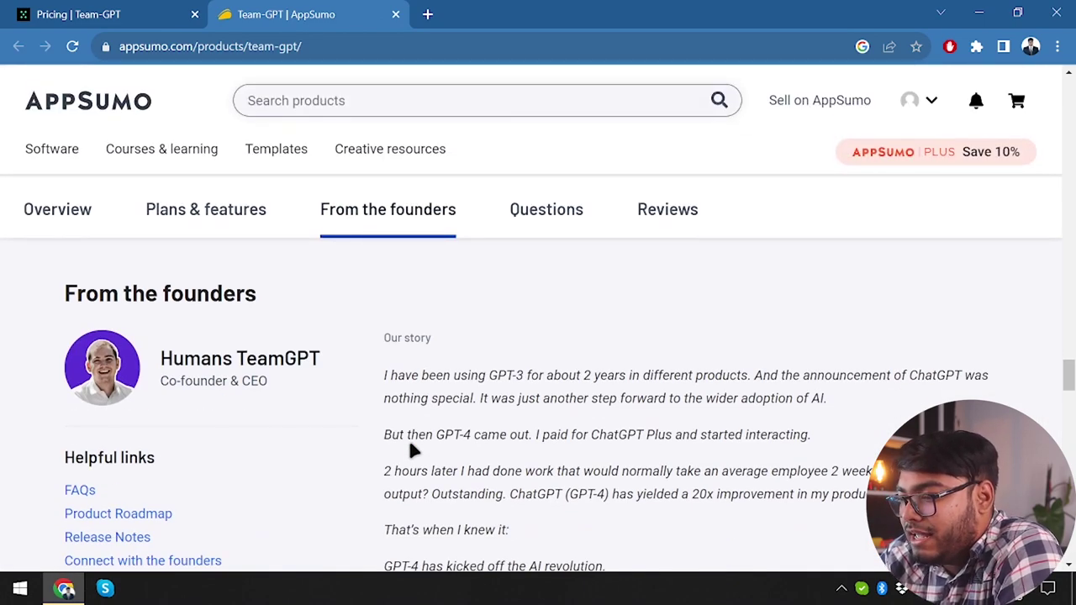
scroll(409, 445, "up", 3)
scroll(409, 445, "up", 2)
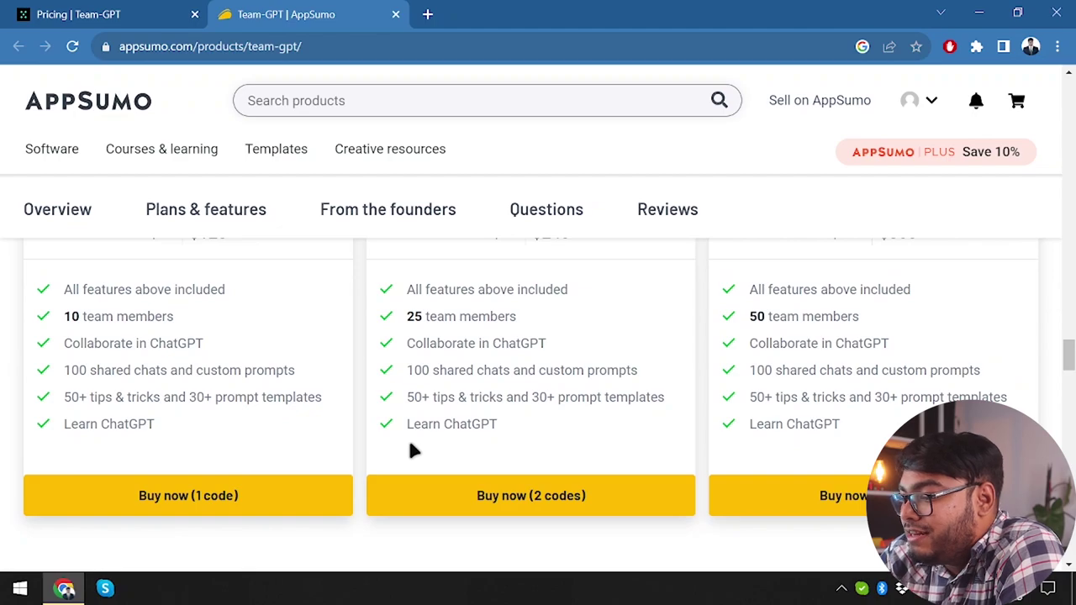
scroll(412, 449, "down", 1)
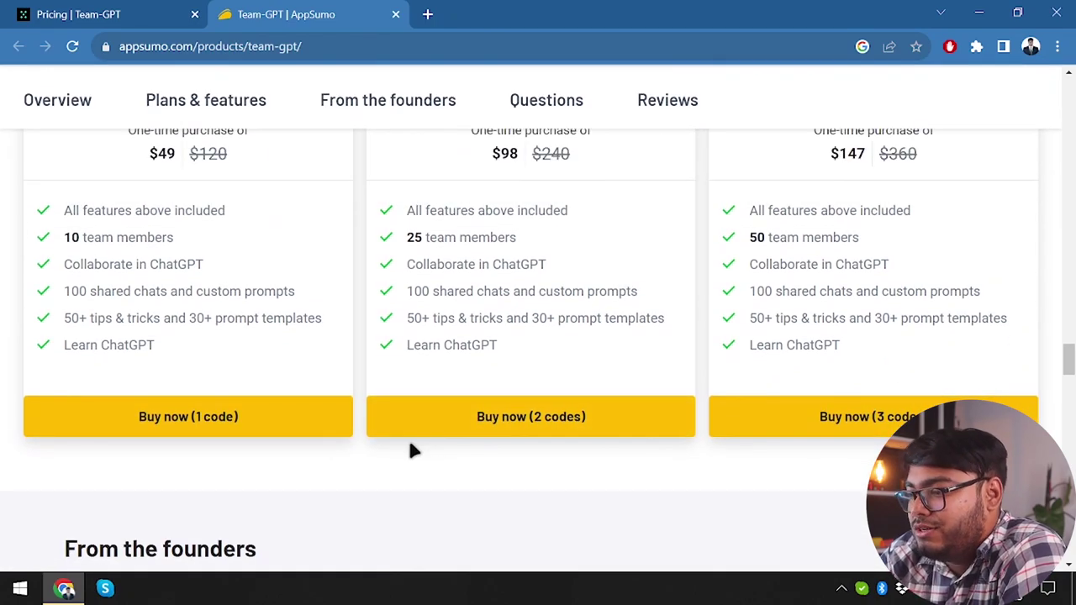
scroll(412, 450, "down", 4)
scroll(412, 451, "down", 3)
scroll(412, 452, "up", 5)
scroll(412, 452, "up", 2)
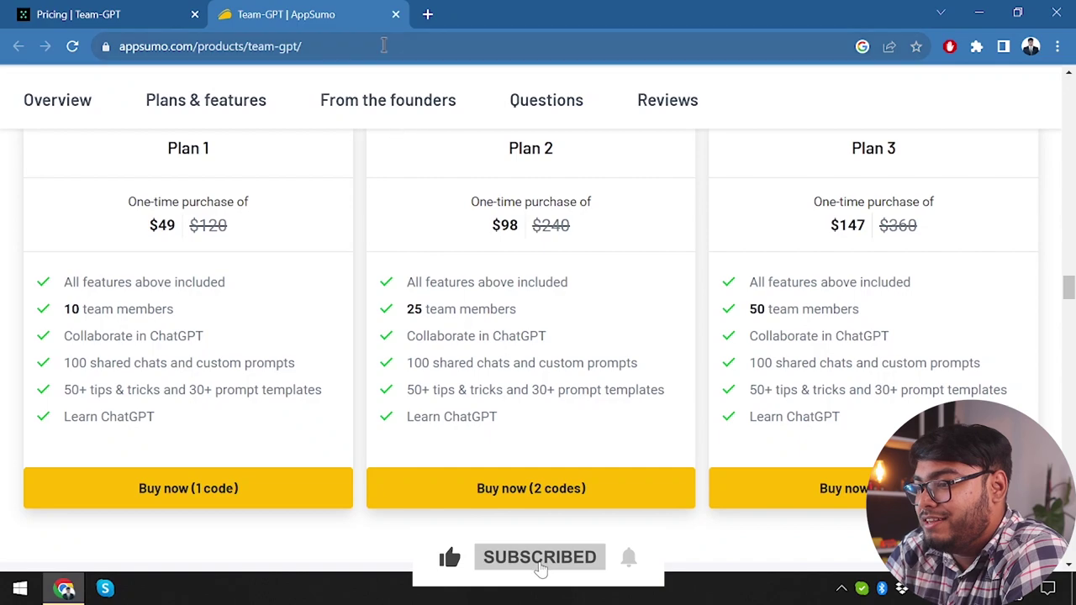
left_click(396, 15)
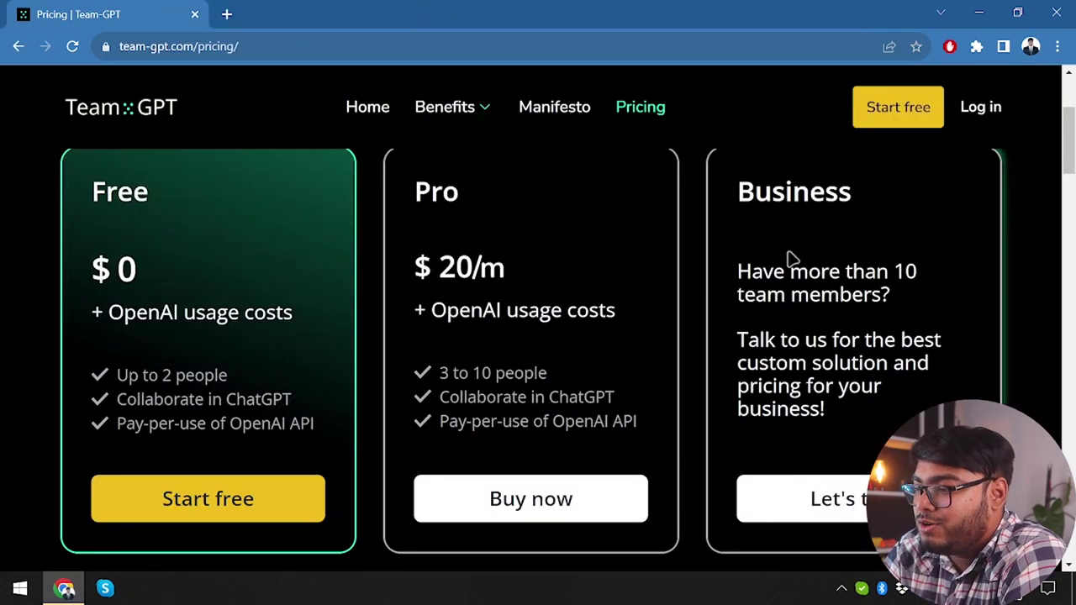
left_click(913, 110)
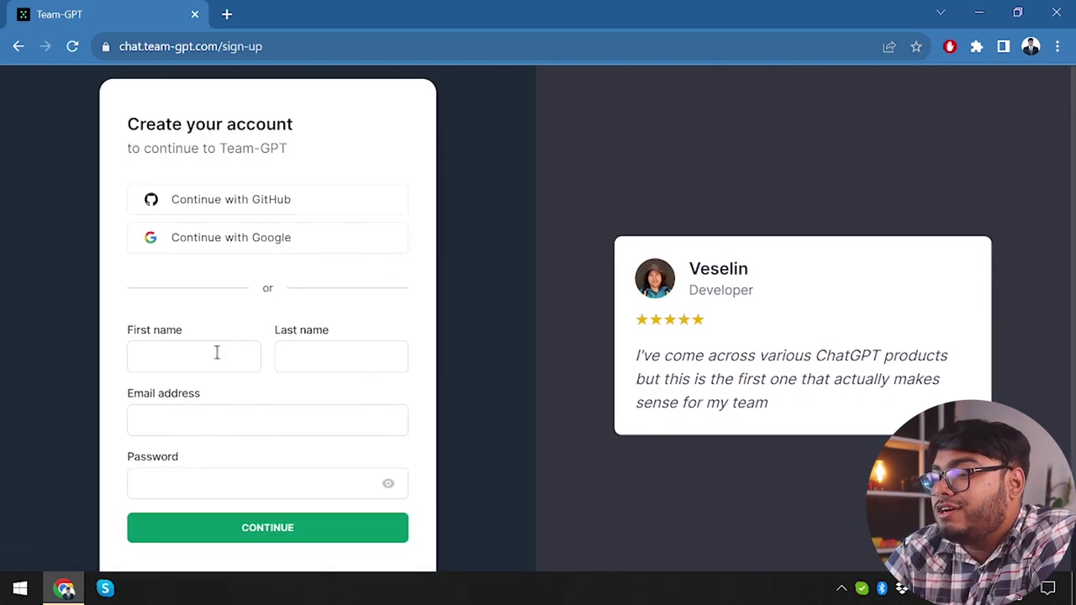
Skip the name/email/password form and register with a Google account instead.
left_click(216, 355)
left_click(387, 366)
left_click(219, 435)
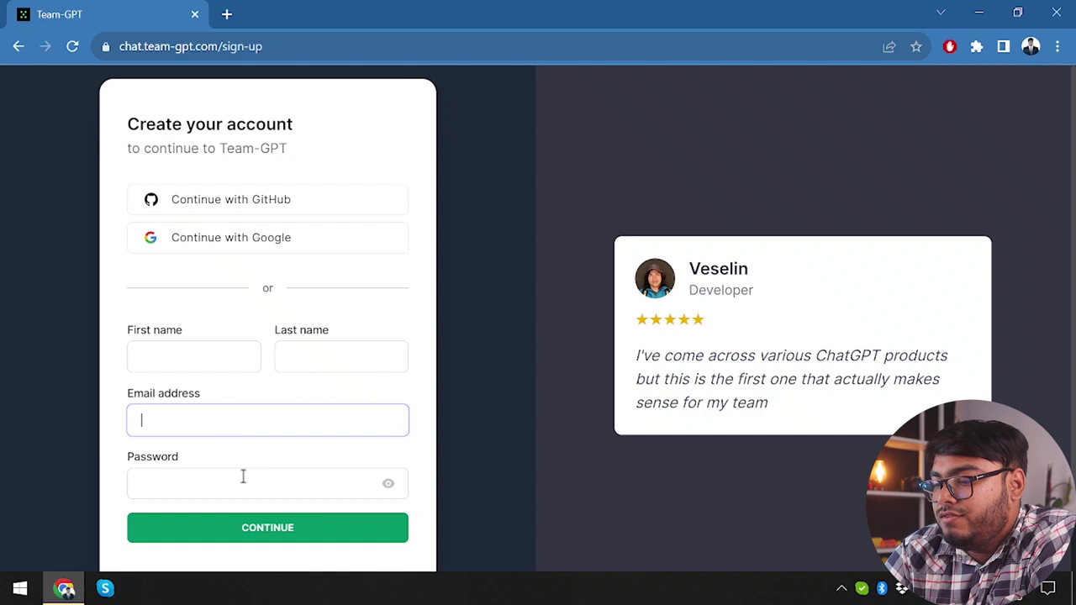
left_click(254, 485)
scroll(177, 396, "down", 1)
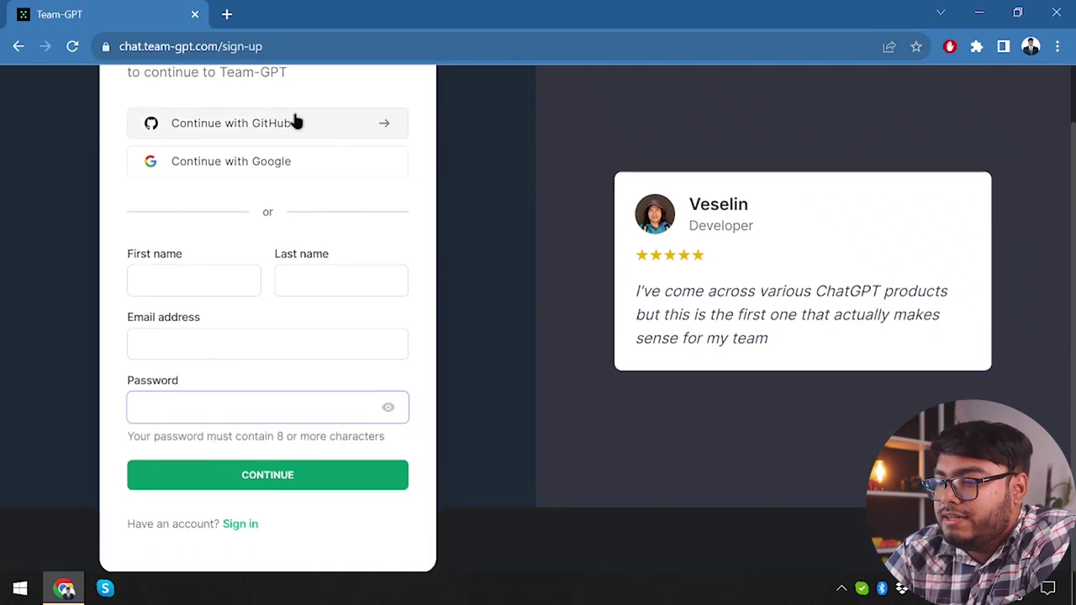
left_click(232, 168)
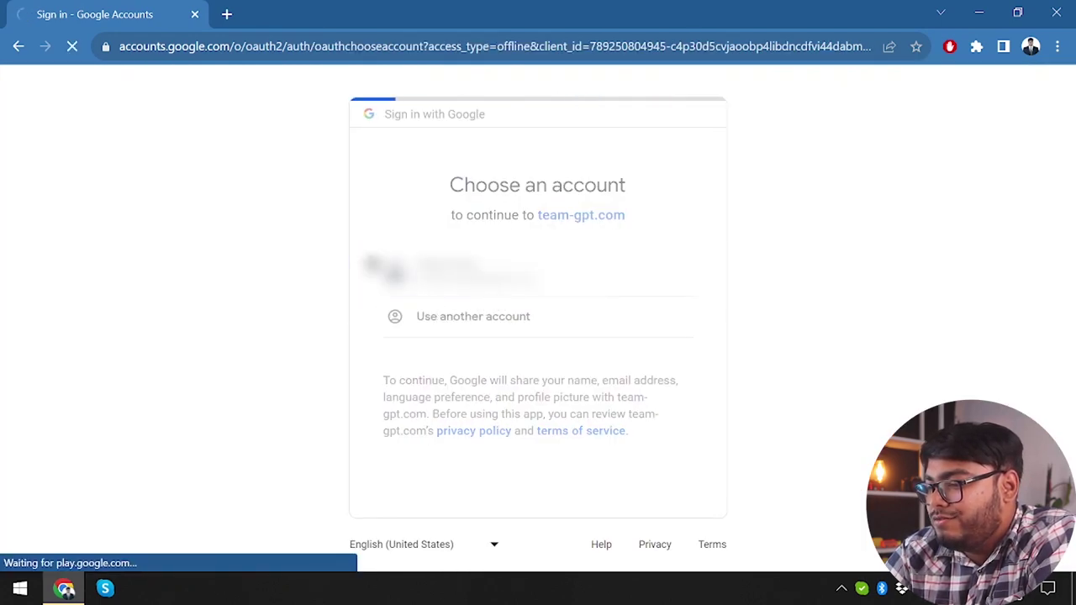
left_click(376, 277)
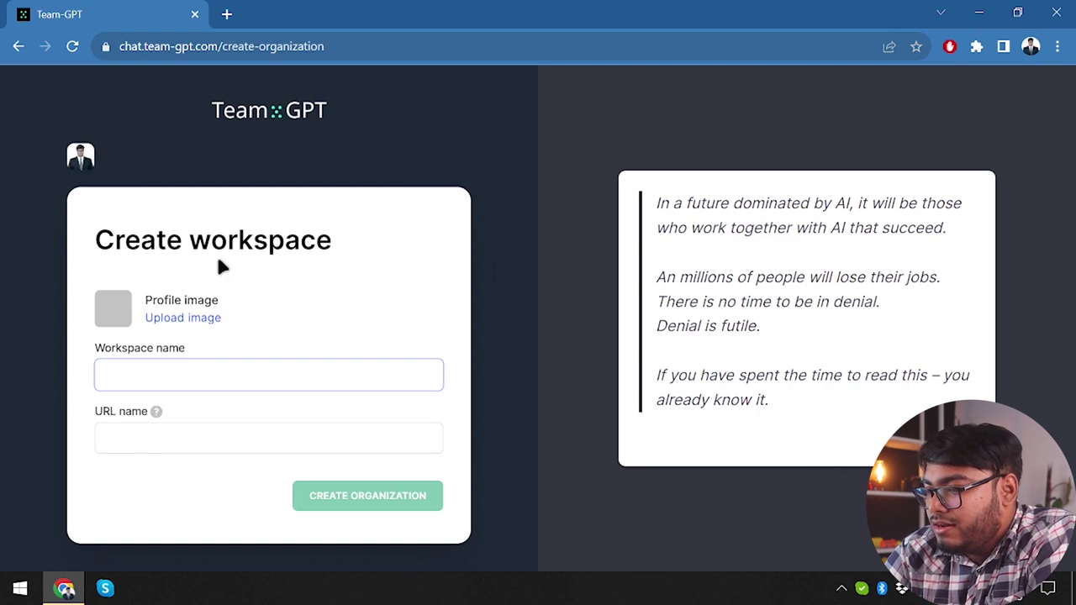
Create the 'appunbox' workspace, send the team invitations and finish setup.
left_click(202, 378)
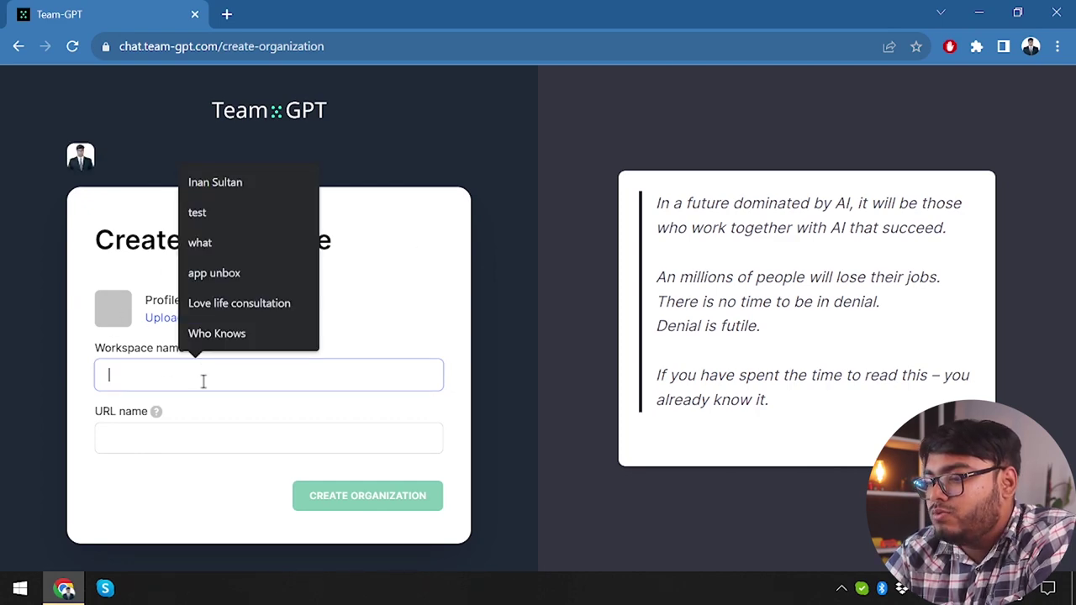
type("ap")
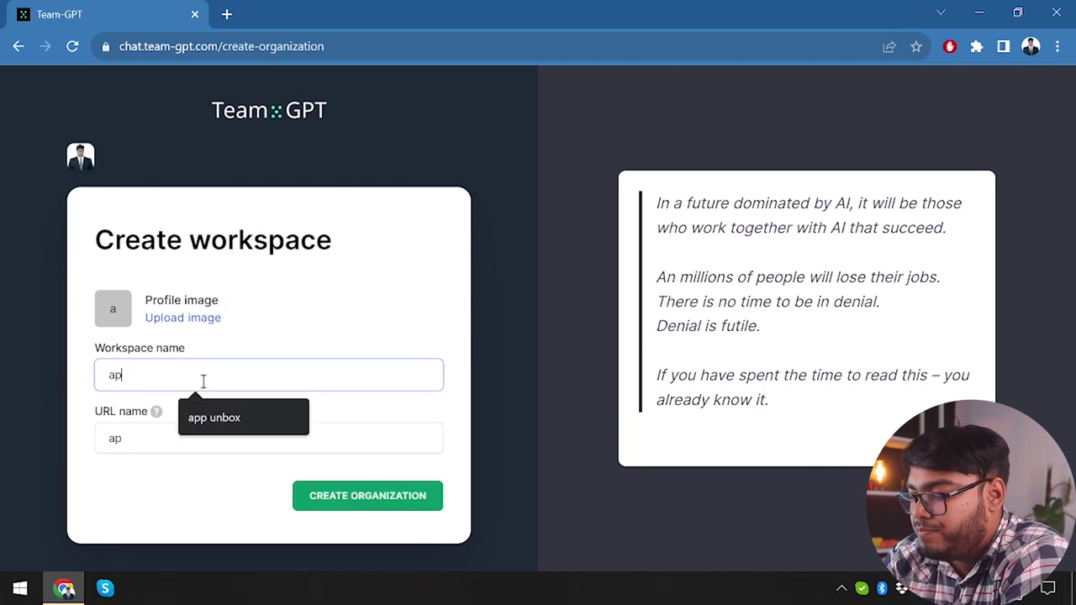
type("punbox")
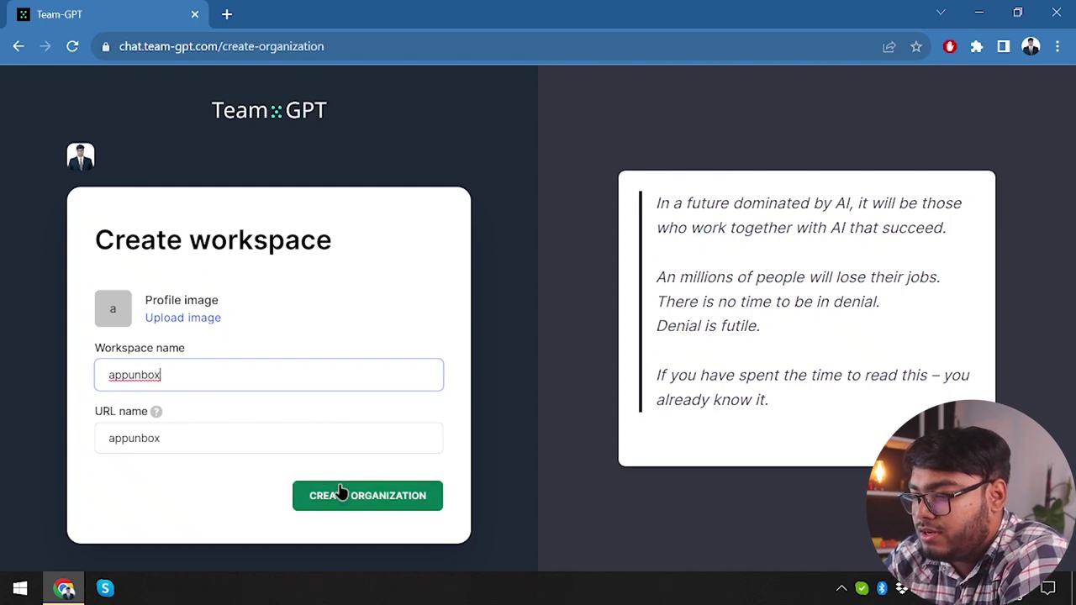
left_click(341, 496)
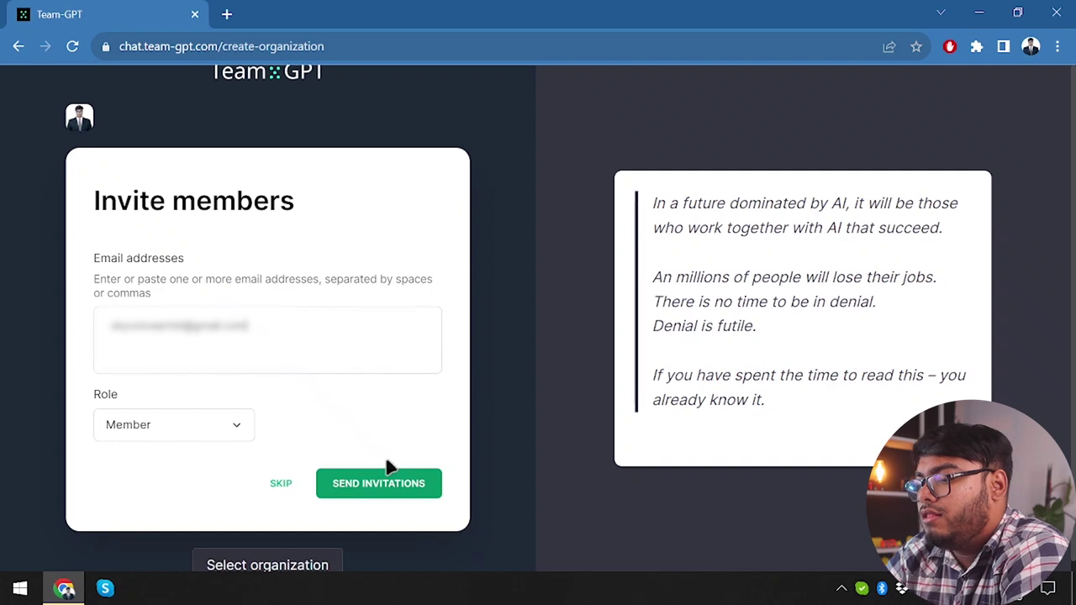
left_click(372, 485)
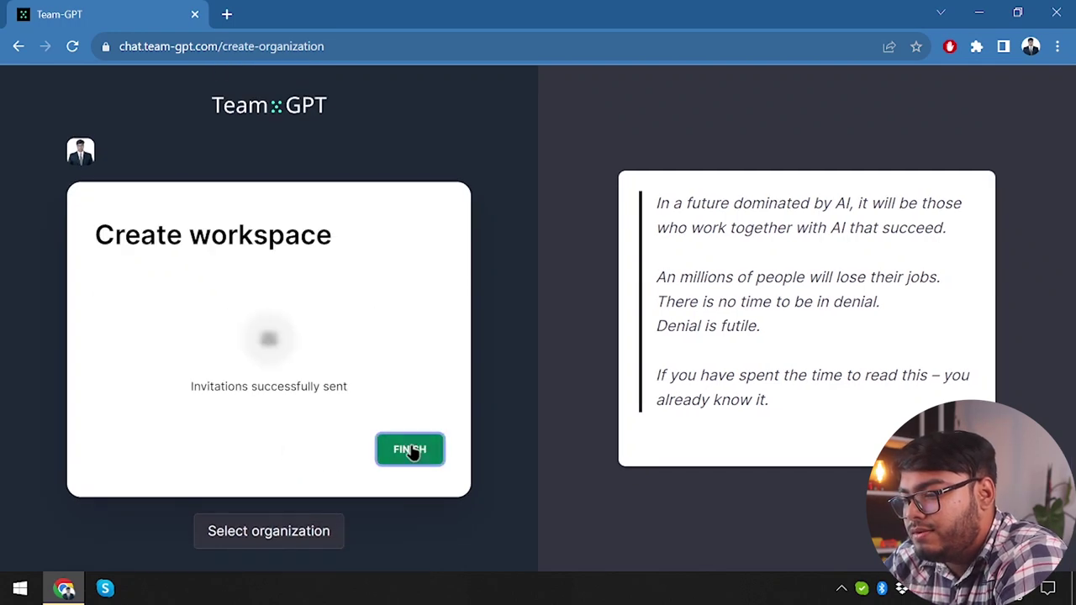
left_click(413, 449)
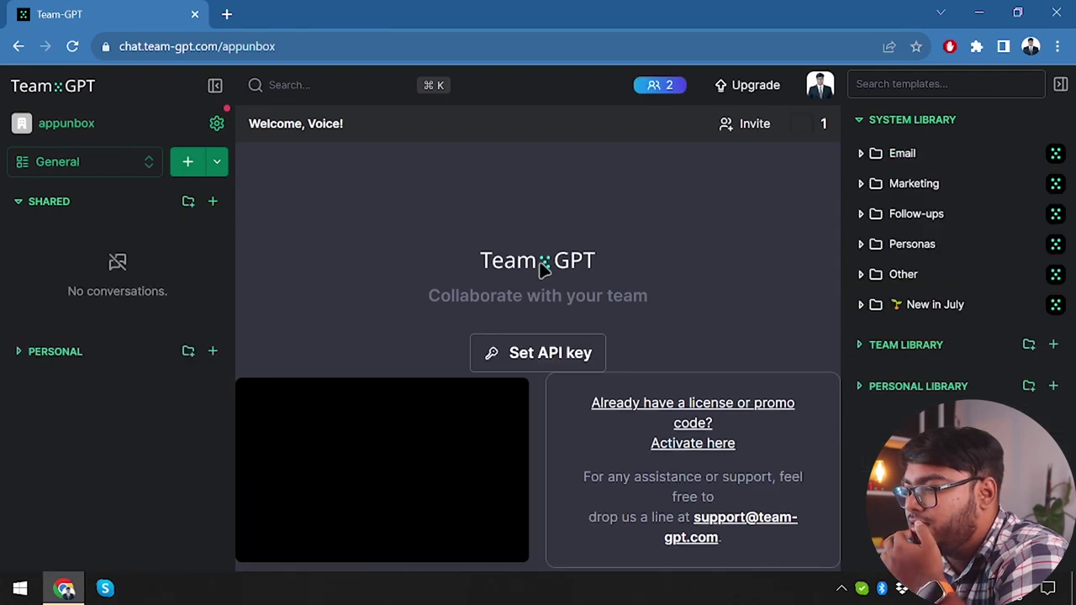
left_click(672, 87)
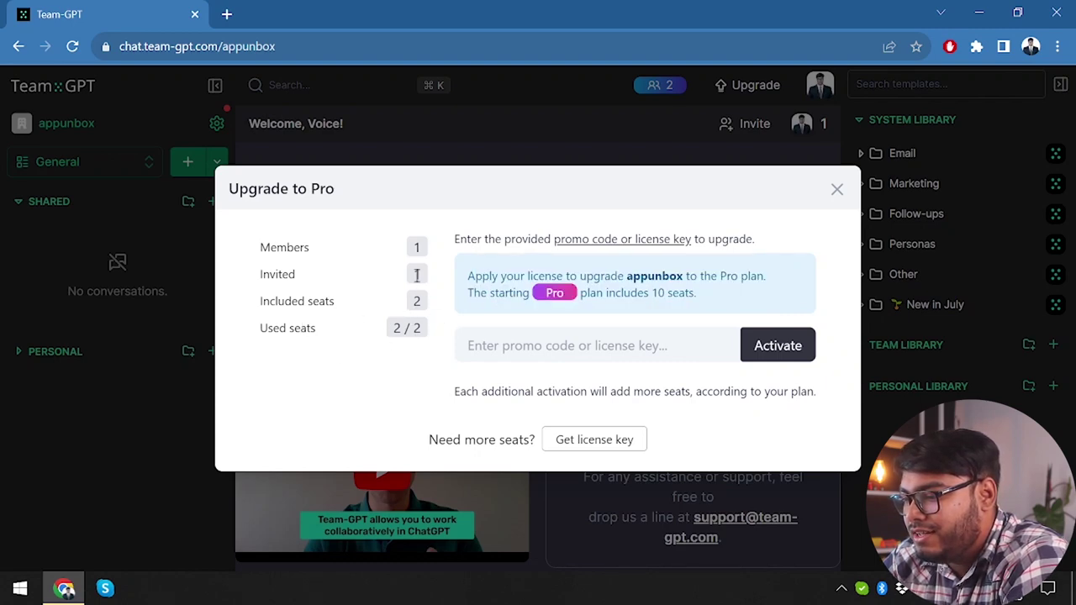
left_click(570, 353)
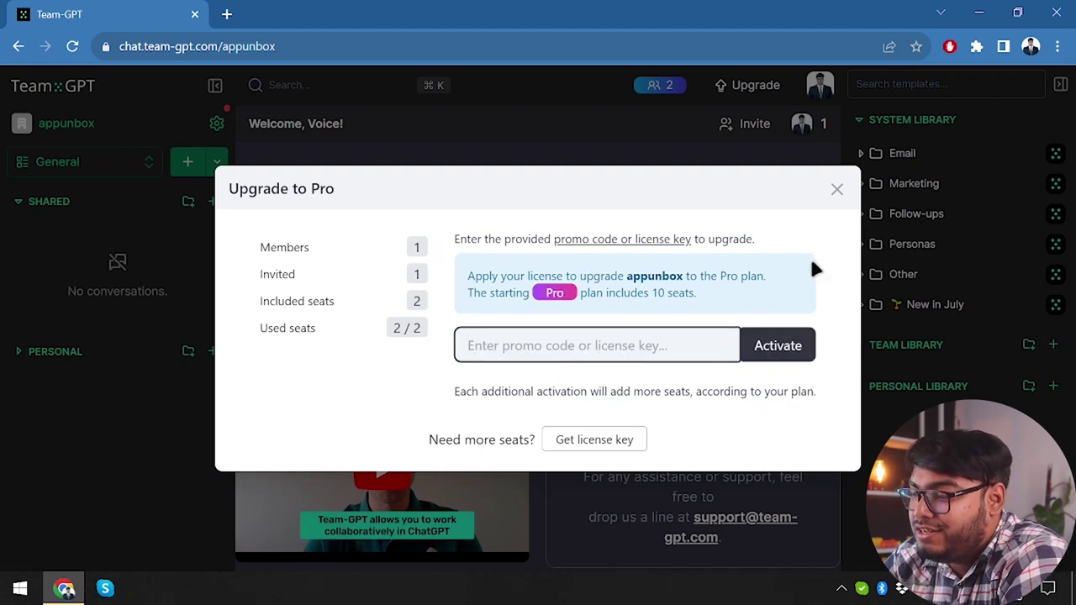
left_click(837, 190)
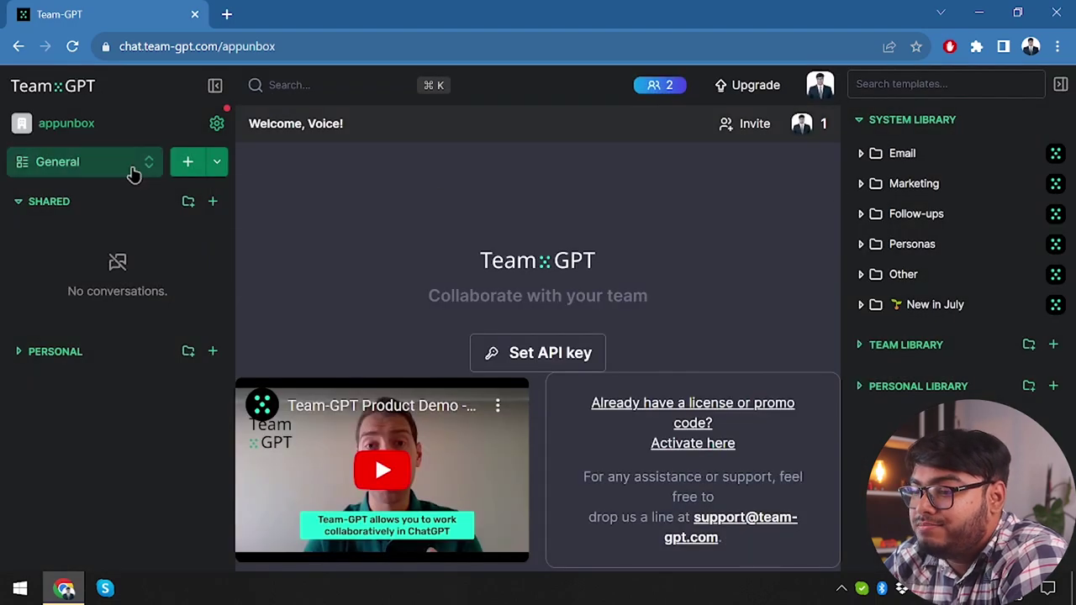
left_click(159, 133)
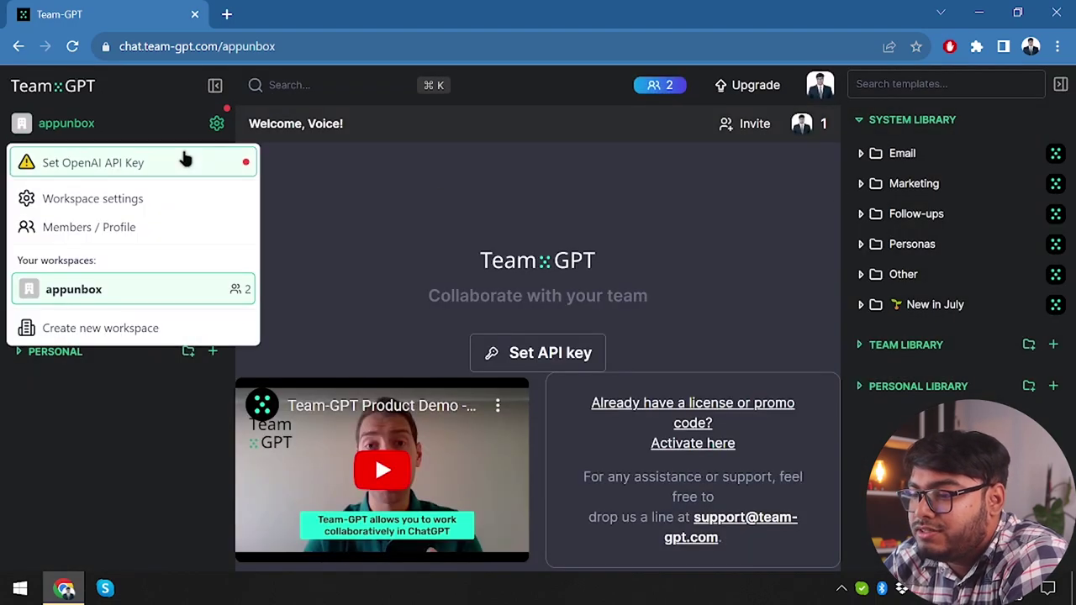
left_click(158, 167)
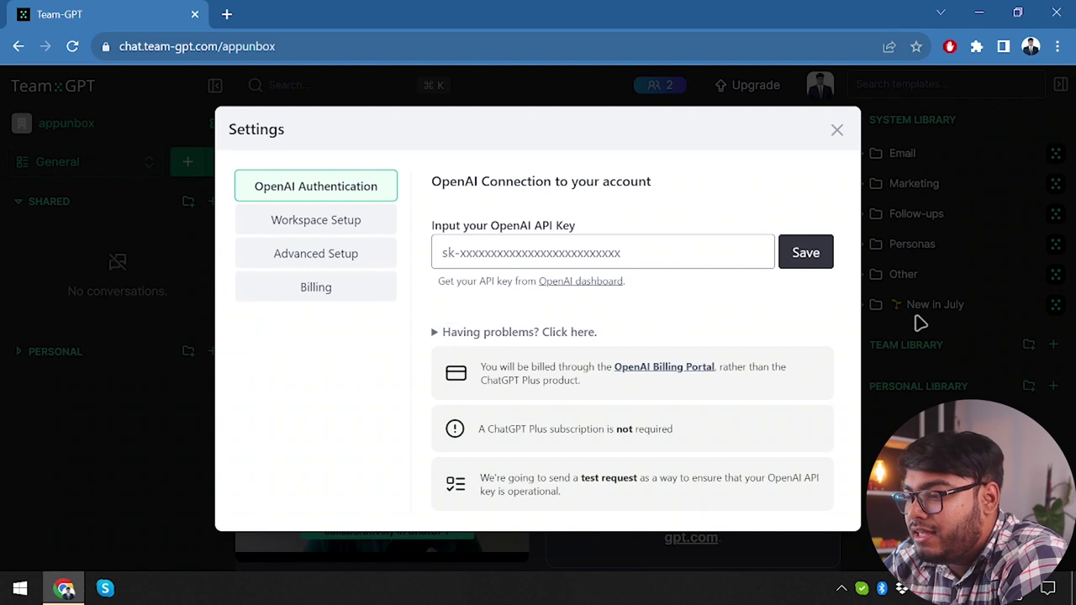
left_click(973, 216)
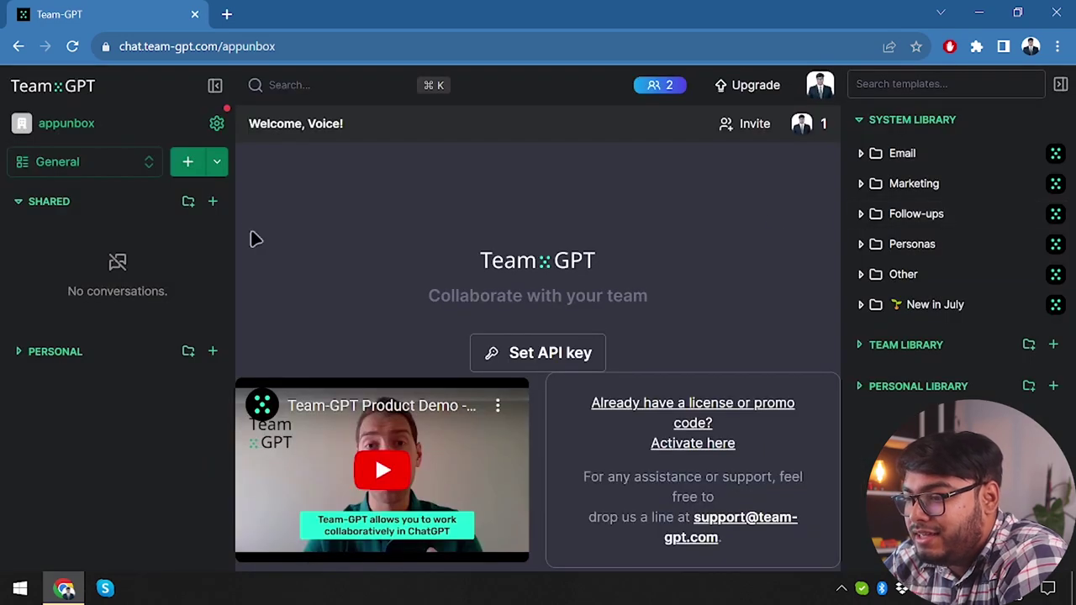
left_click(91, 163)
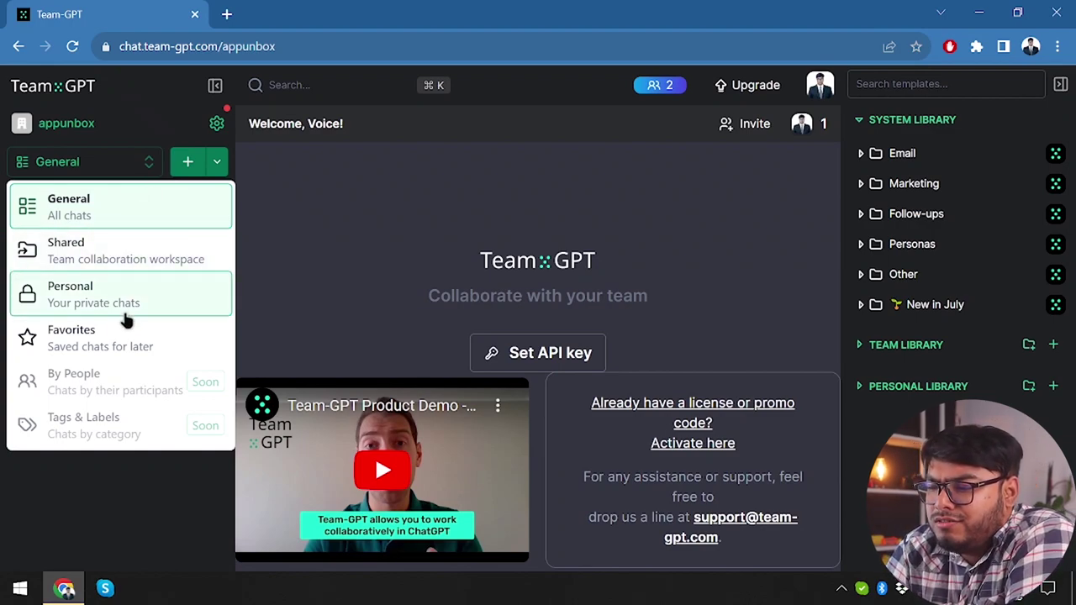
left_click(315, 250)
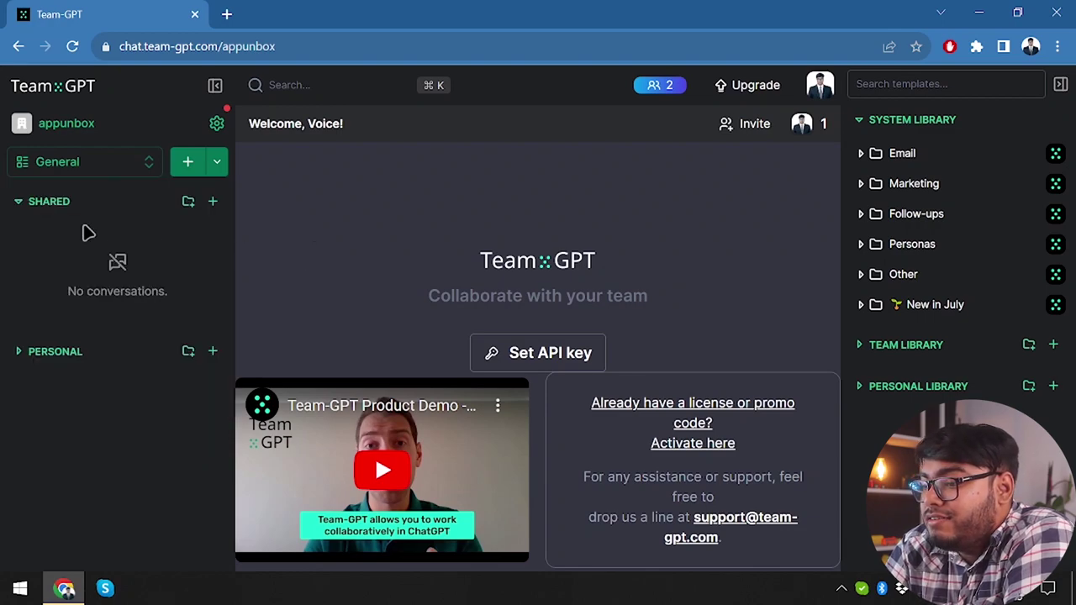
left_click(103, 202)
left_click(103, 202)
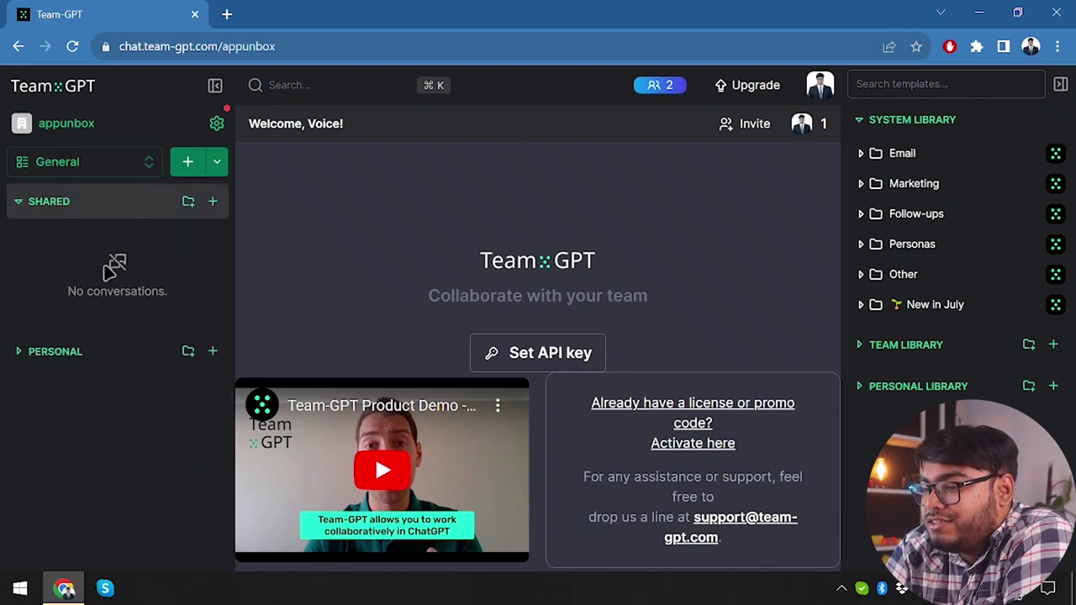
Expand Personal conversations and open the OpenAI API key settings.
left_click(76, 353)
left_click(212, 129)
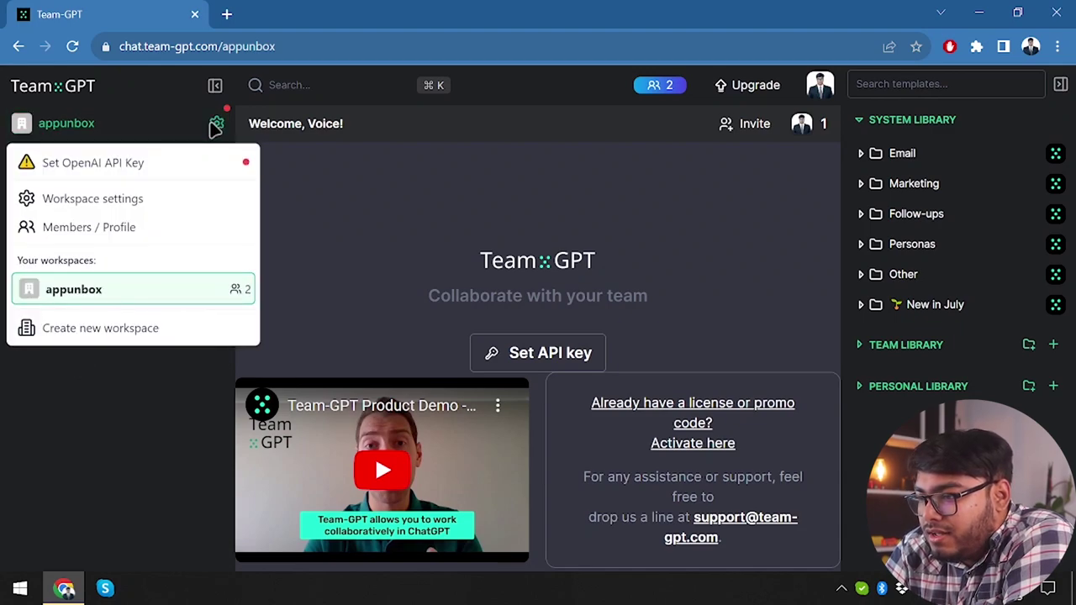
left_click(168, 164)
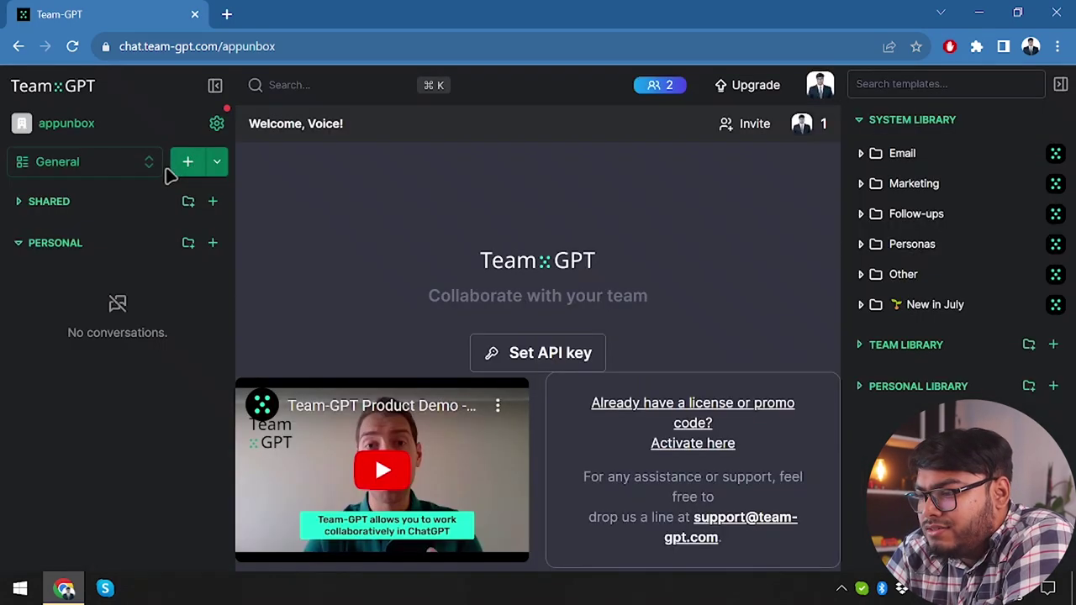
left_click(217, 123)
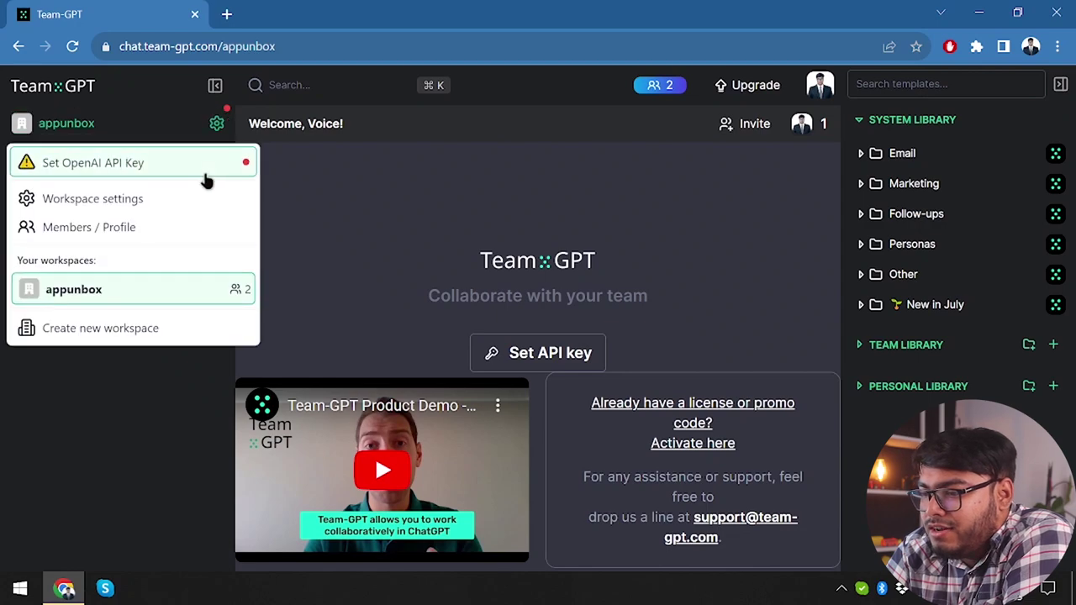
left_click(164, 160)
Browse the Workspace Setup, Advanced Setup and Billing settings, then close Settings.
left_click(339, 236)
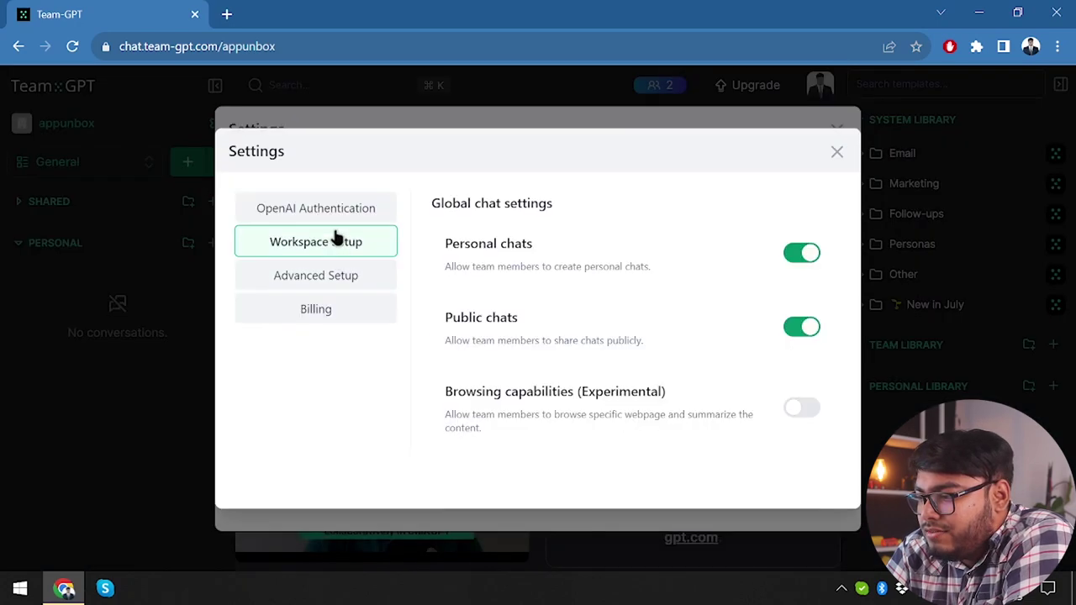
left_click(340, 273)
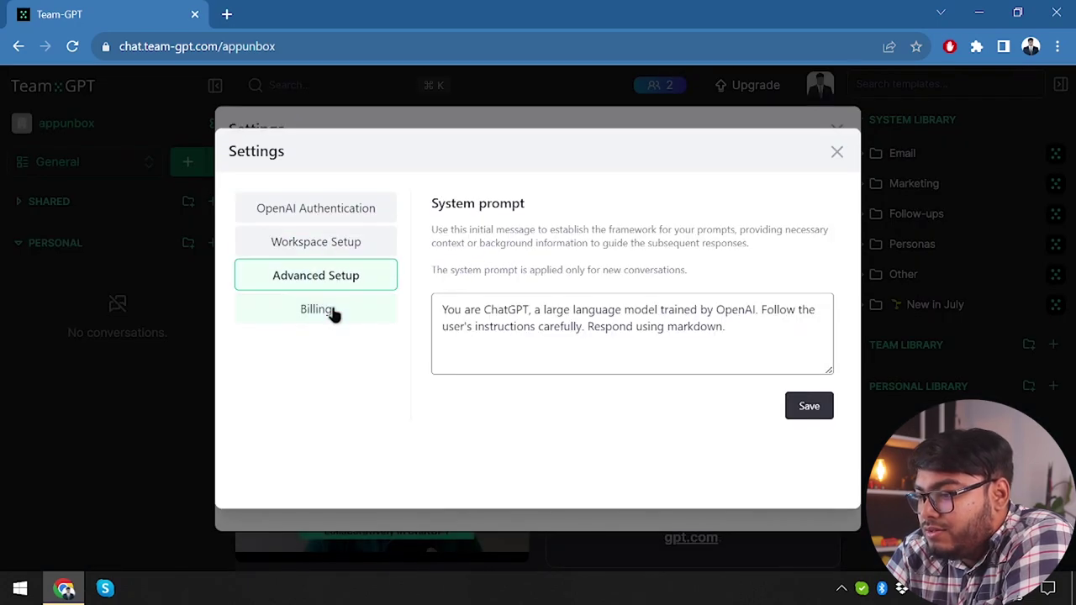
left_click(333, 312)
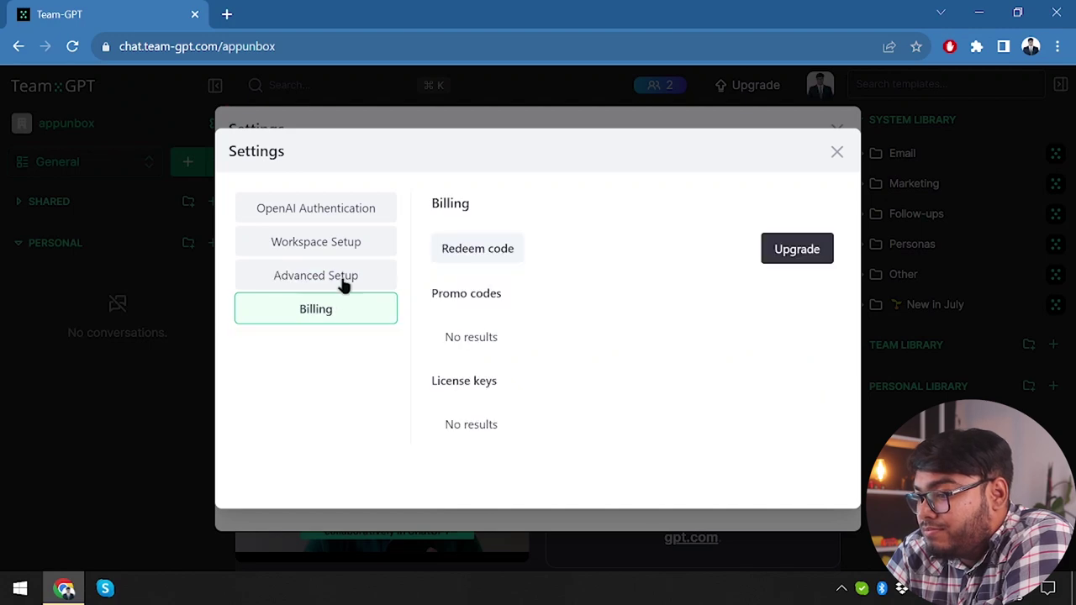
left_click(360, 212)
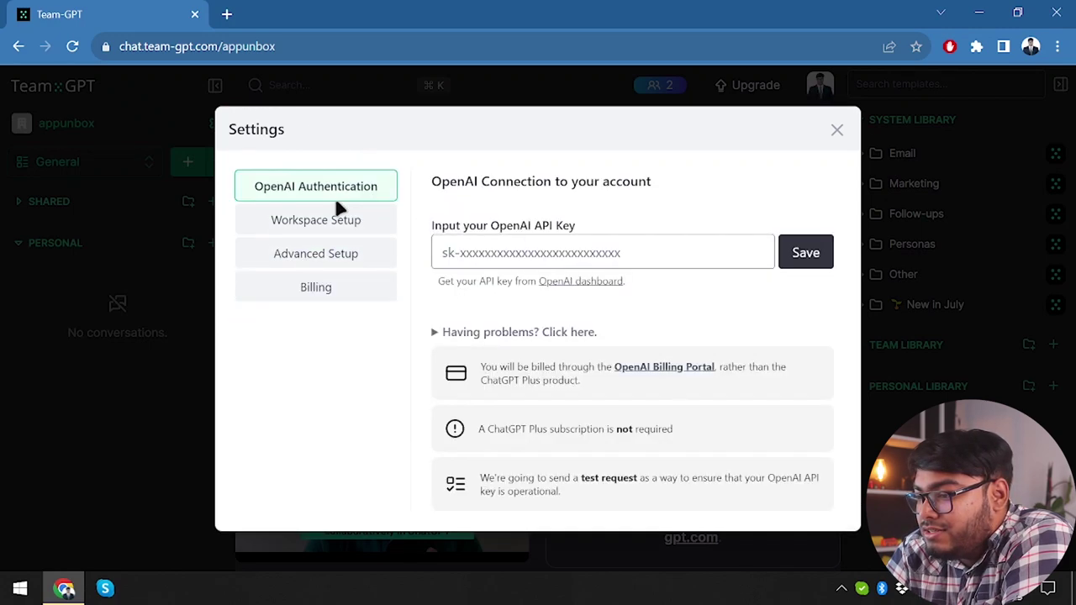
left_click(837, 131)
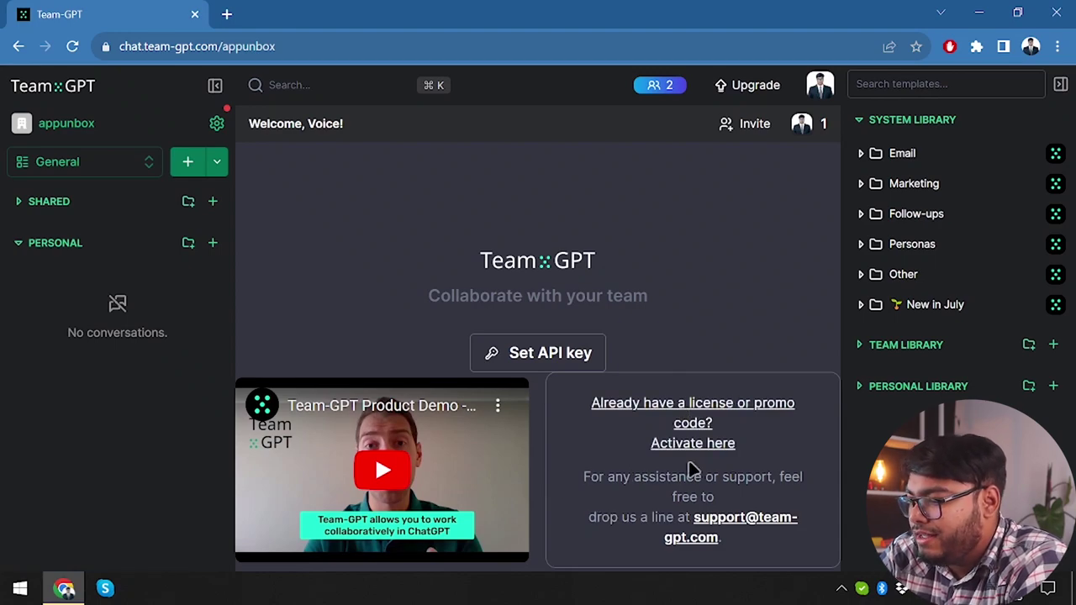
Expand the Email and New in July system template folders.
left_click(903, 156)
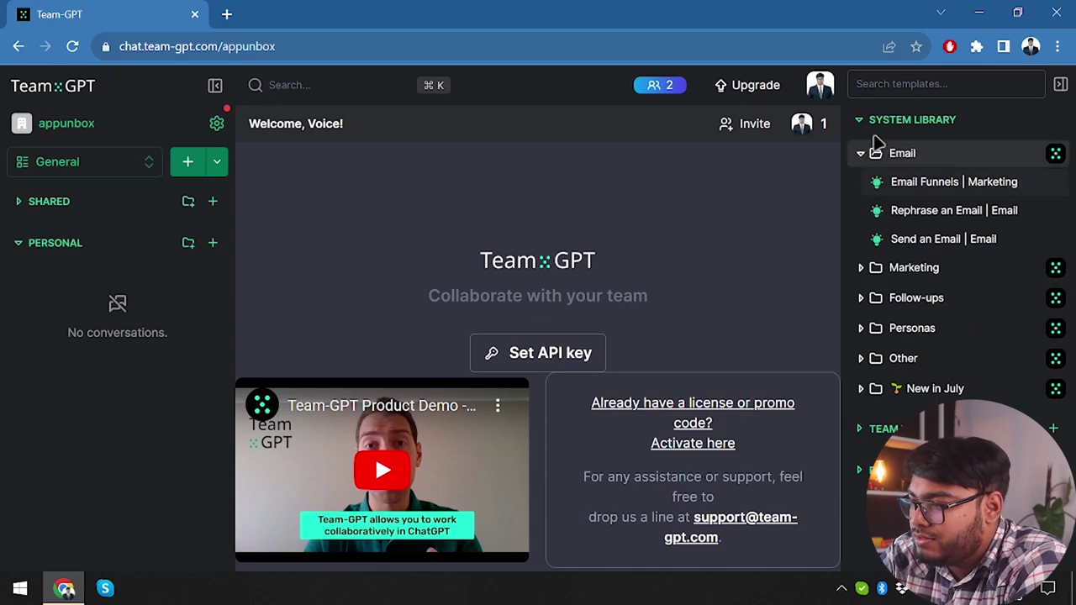
left_click(891, 122)
left_click(891, 120)
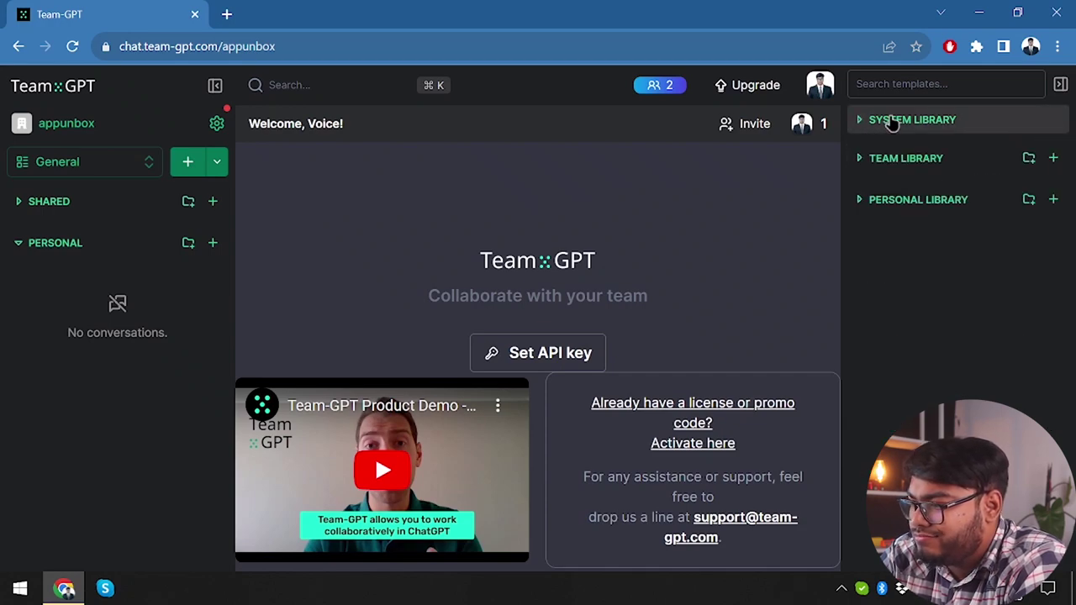
left_click(906, 307)
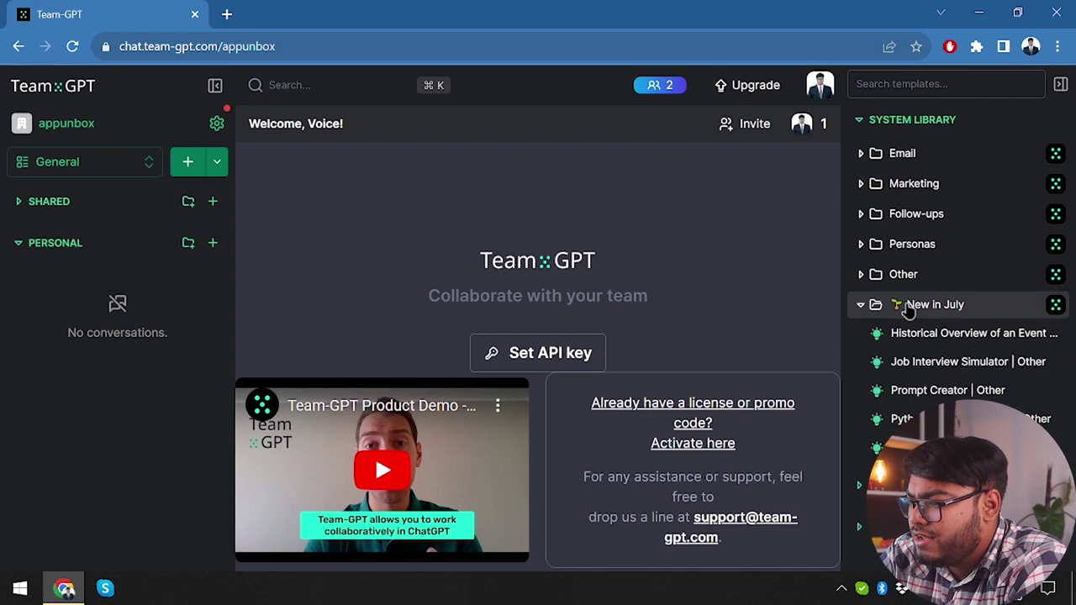
Preview the Prompt Creator template, then collapse New in July and expand Team Library.
left_click(904, 390)
scroll(565, 375, "down", 5)
scroll(565, 373, "down", 2)
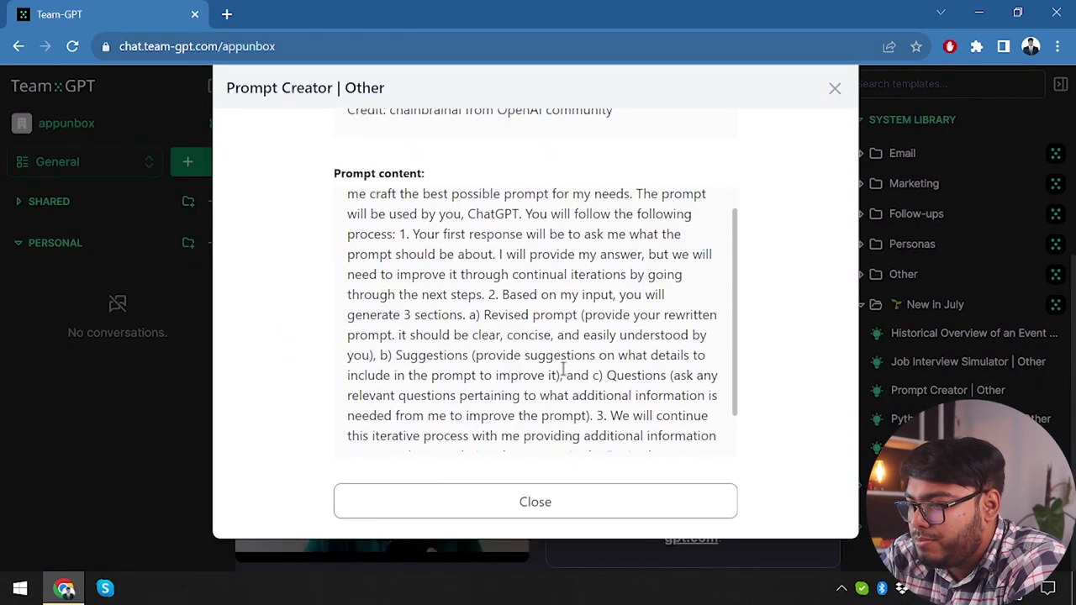
scroll(565, 374, "down", 2)
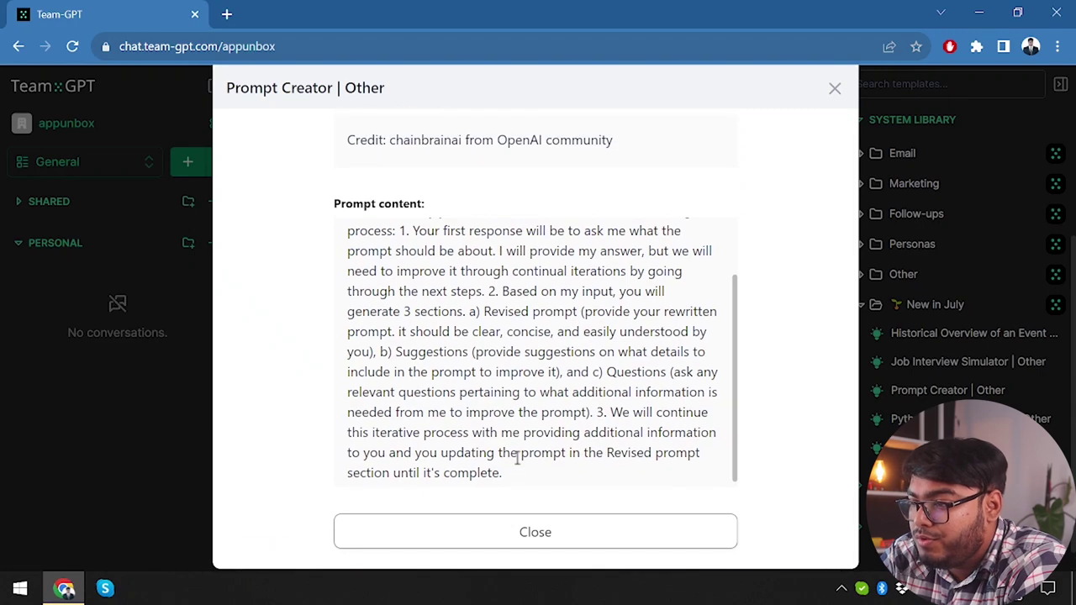
mouse_move(349, 228)
left_mouse_down()
mouse_move(395, 231)
mouse_move(516, 452)
mouse_move(521, 488)
left_mouse_up()
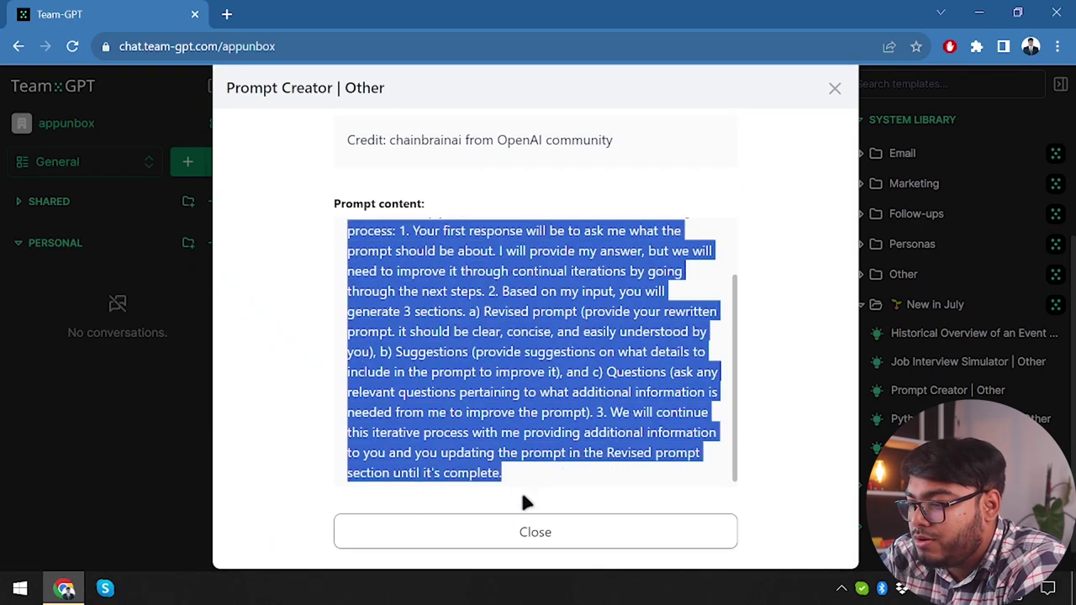
left_click(596, 465)
left_click(549, 527)
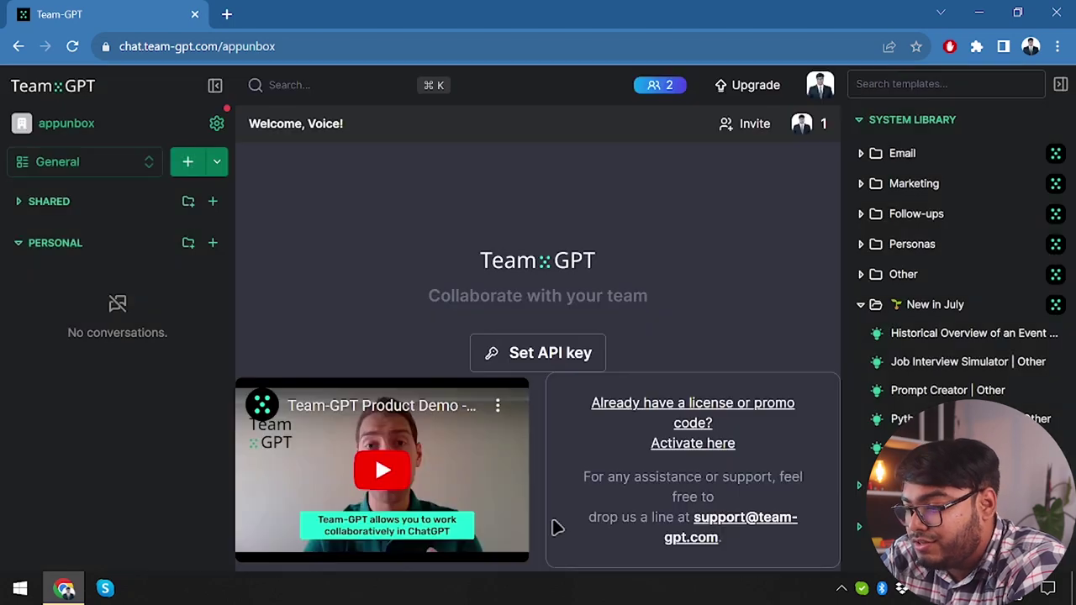
left_click(874, 307)
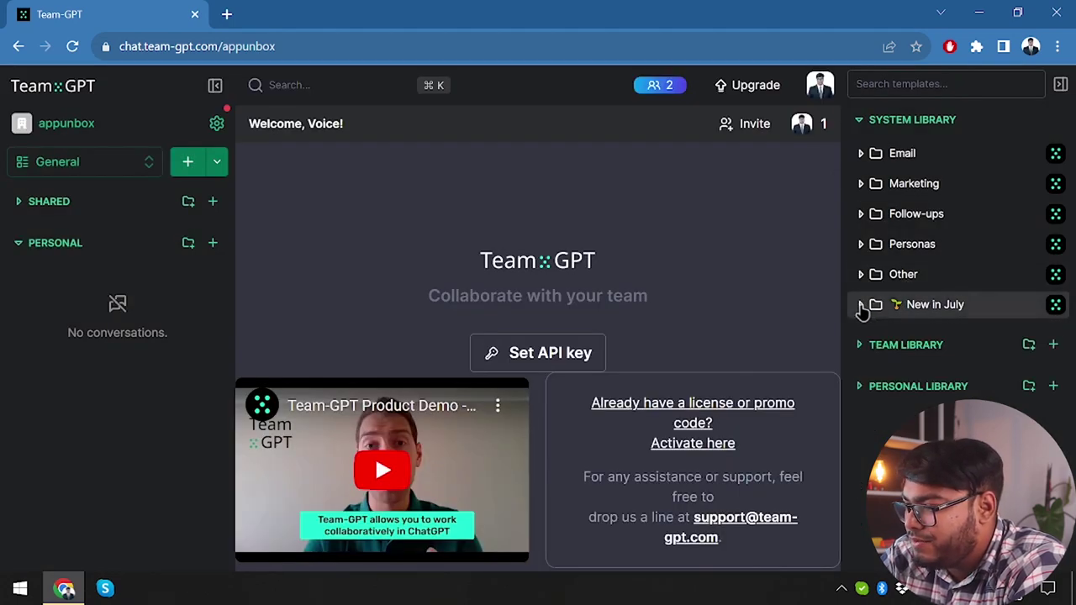
left_click(916, 343)
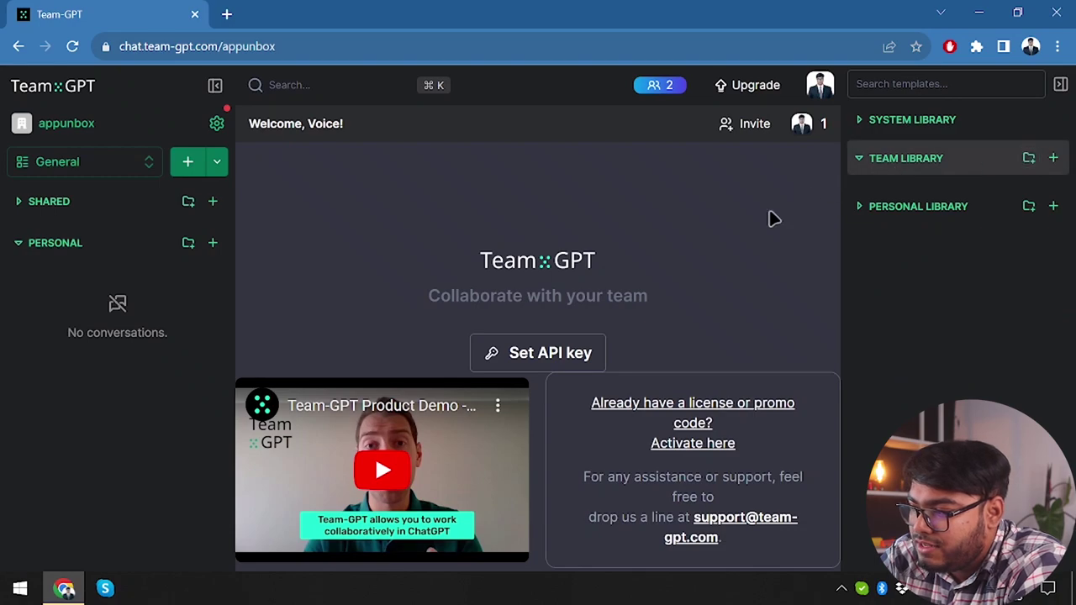
Save a Team Library prompt template named 'test' with test description and content.
left_click(1054, 162)
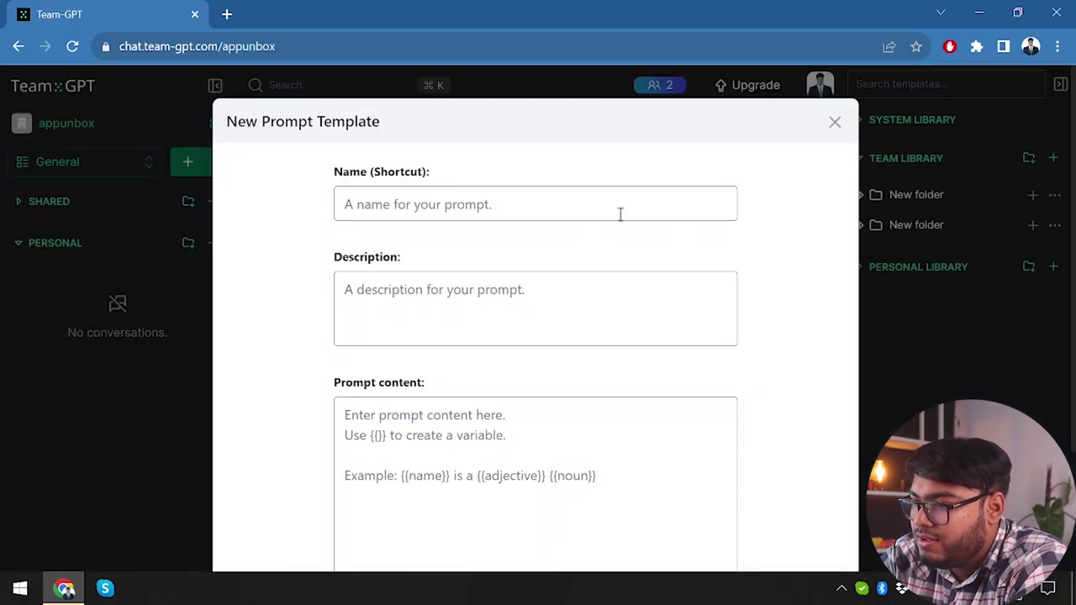
type("t")
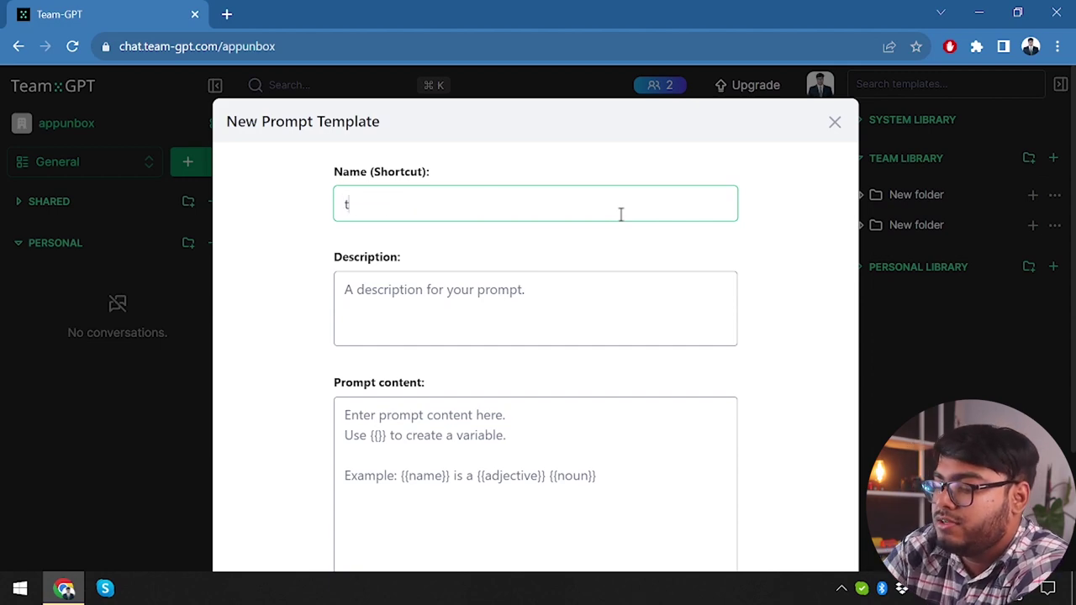
type("est")
key("Tab")
type("twst")
key("Tab")
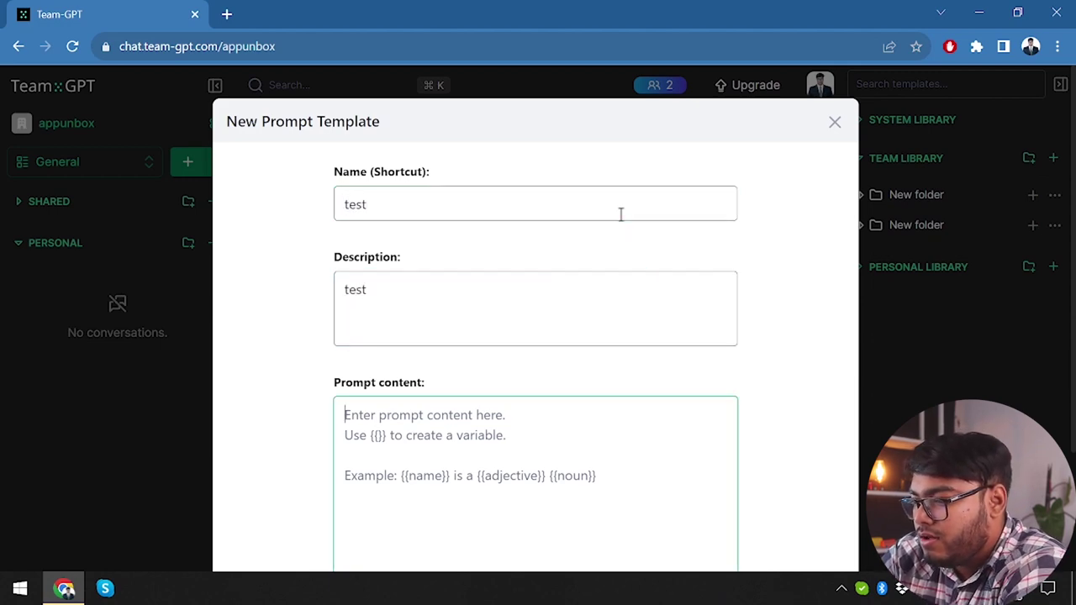
scroll(526, 387, "down", 2)
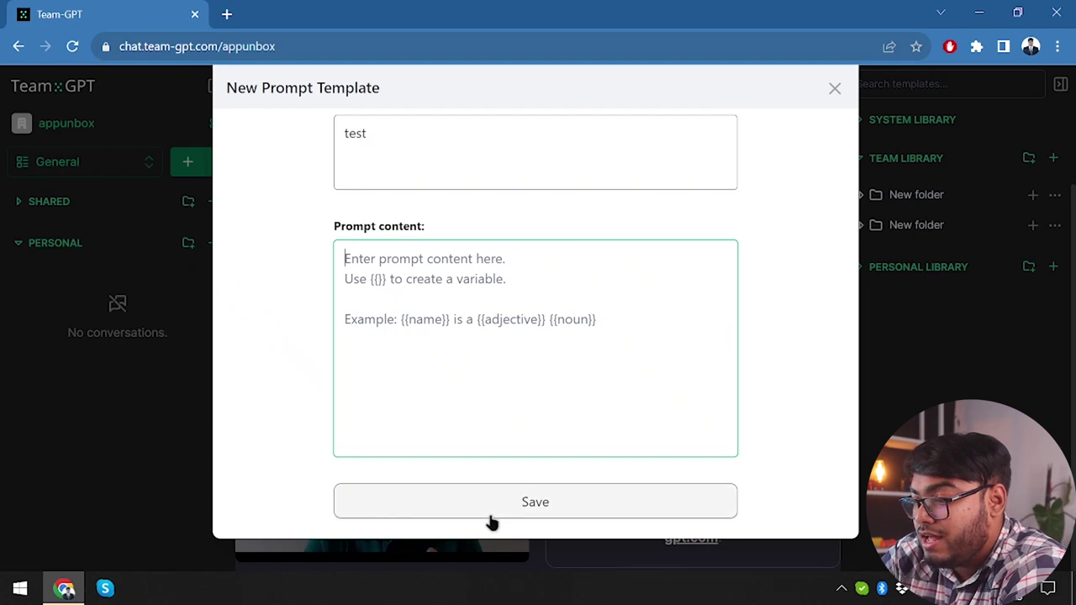
left_click(527, 505)
type("teat")
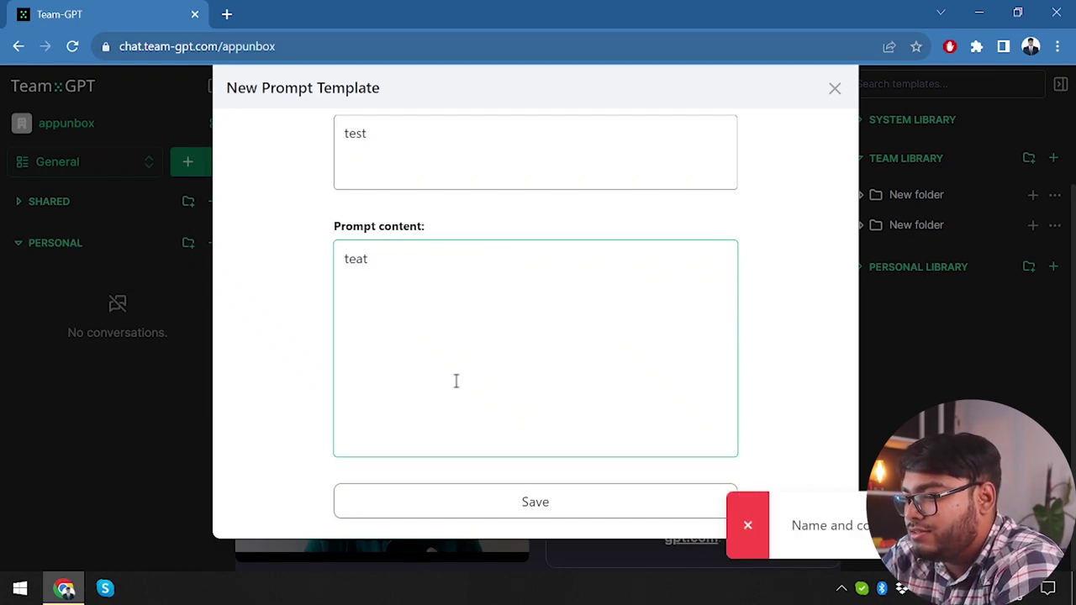
key("BackSpace")
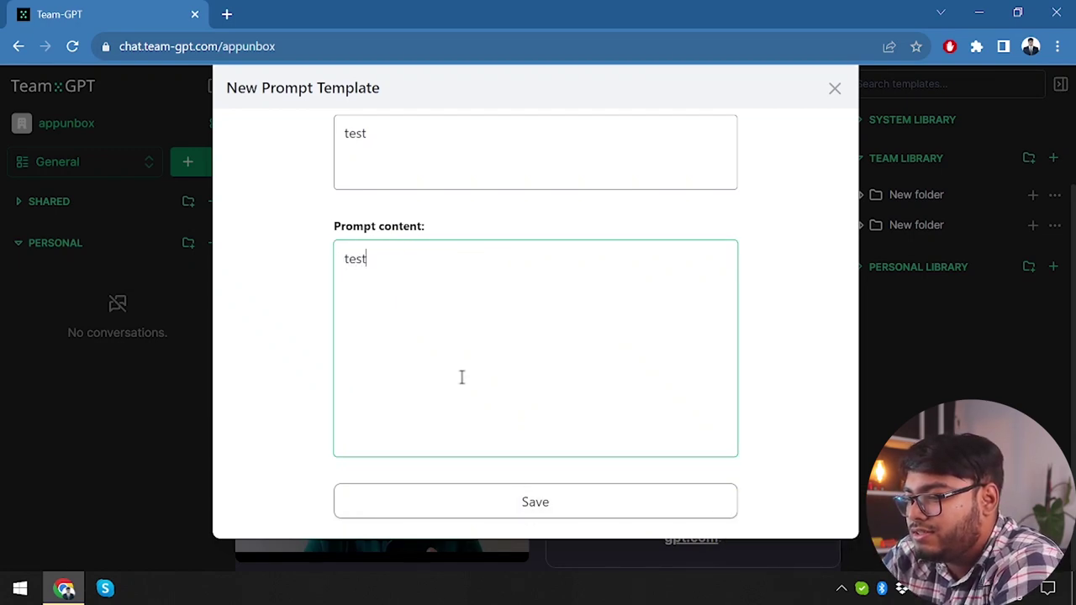
left_click(587, 498)
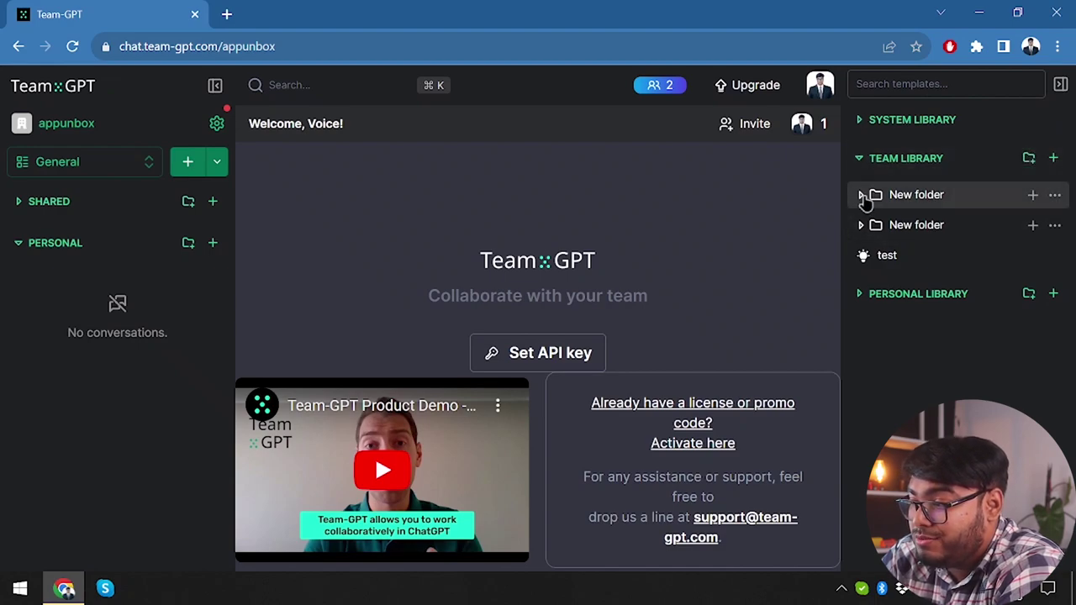
Create a subfolder inside the first Team Library folder and review the test template.
left_click(1033, 196)
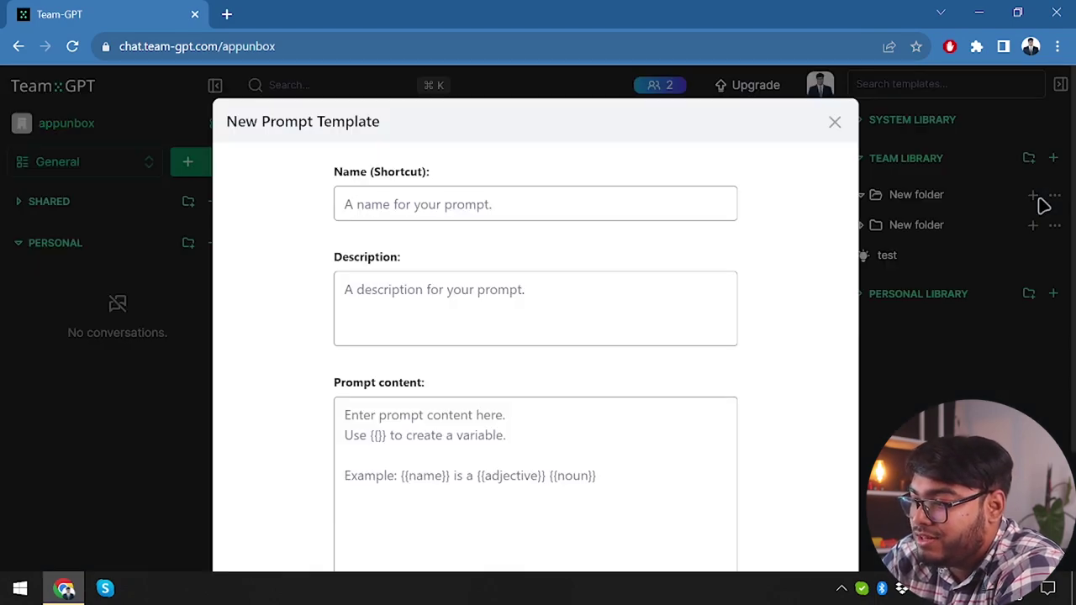
left_click(835, 122)
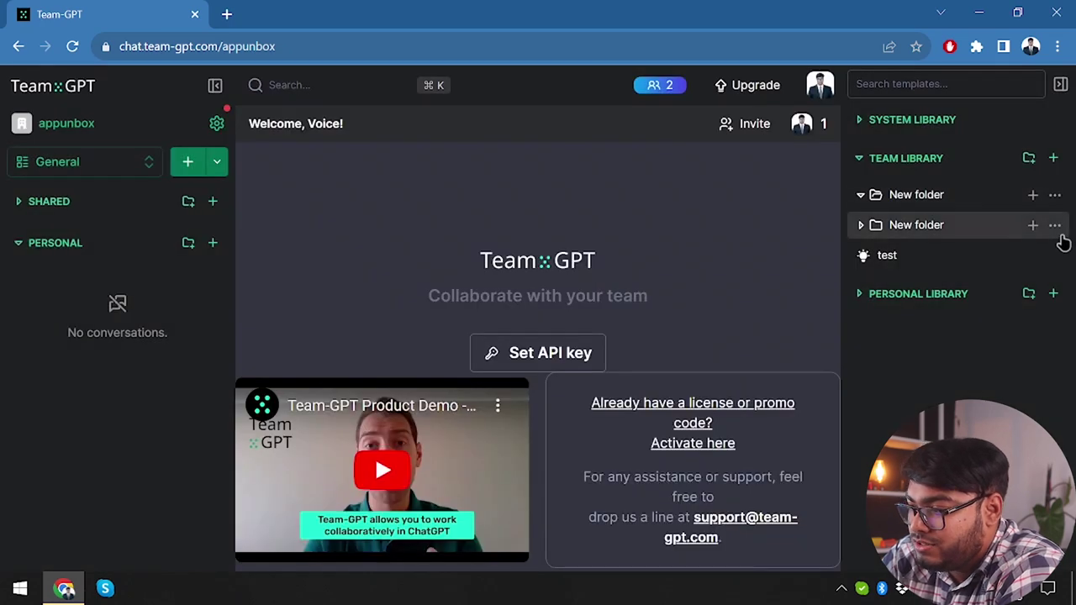
left_click(1055, 225)
left_click(1057, 226)
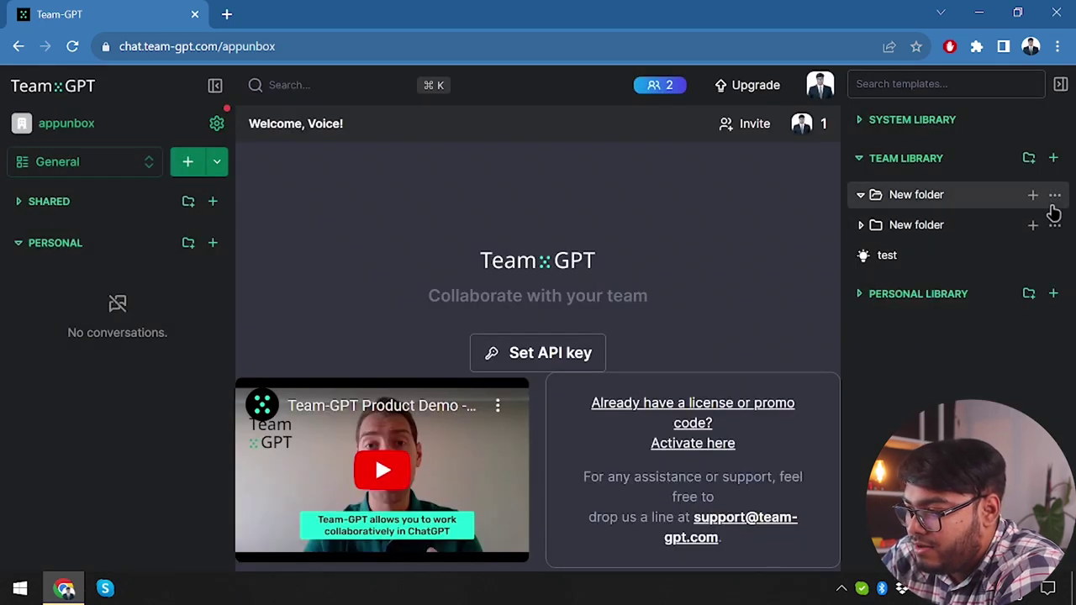
left_click(1055, 196)
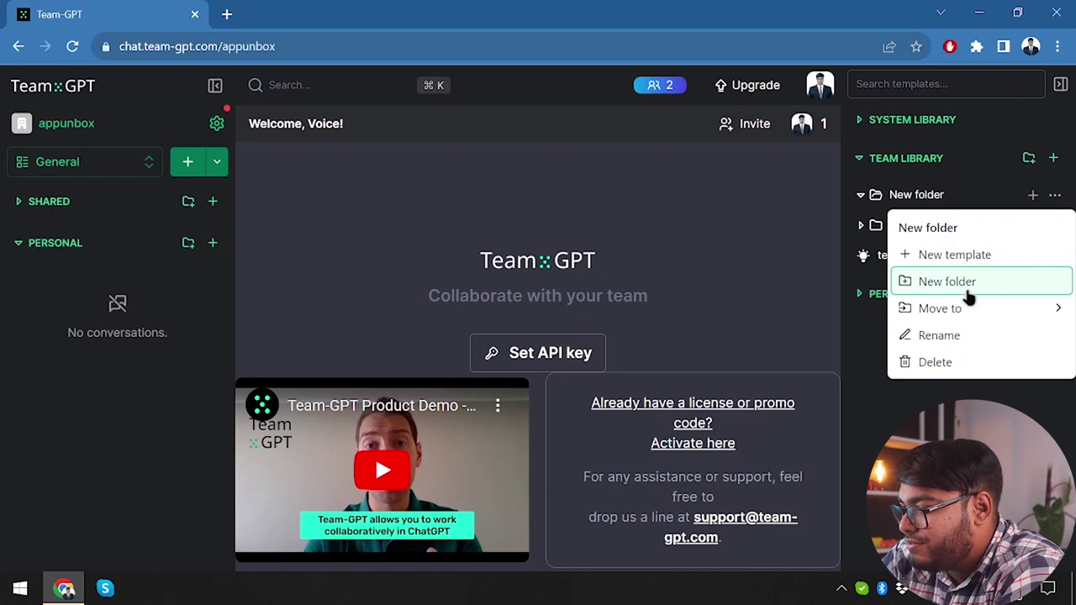
left_click(993, 281)
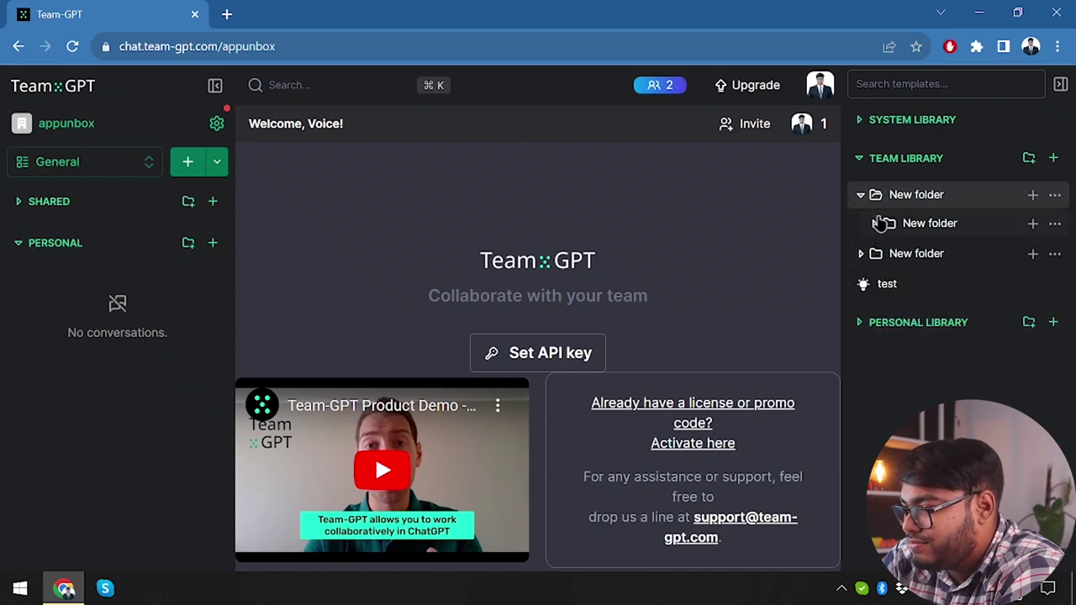
left_click(884, 284)
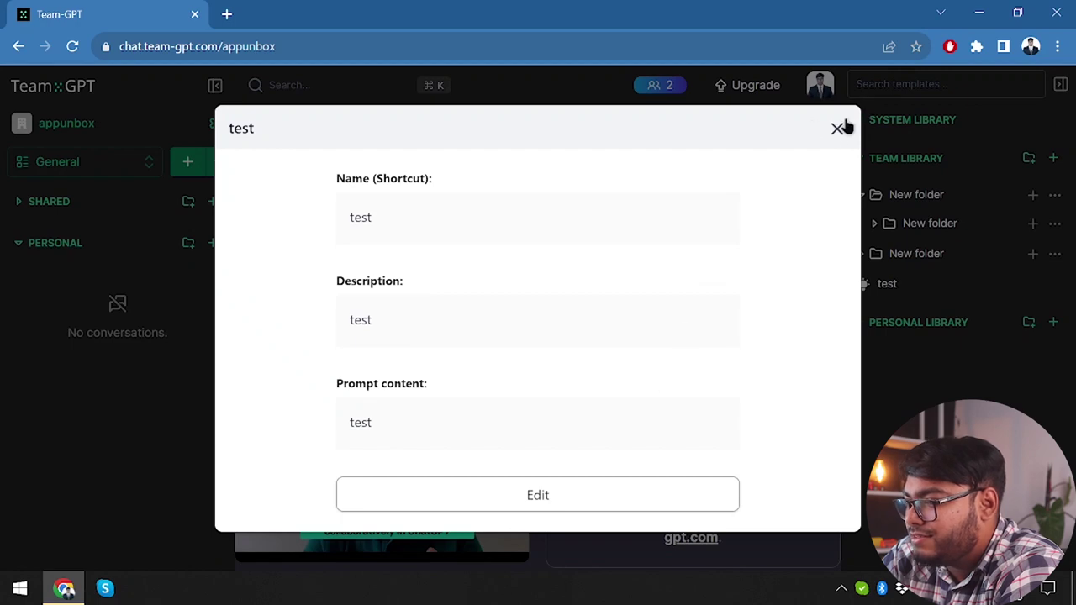
left_click(837, 130)
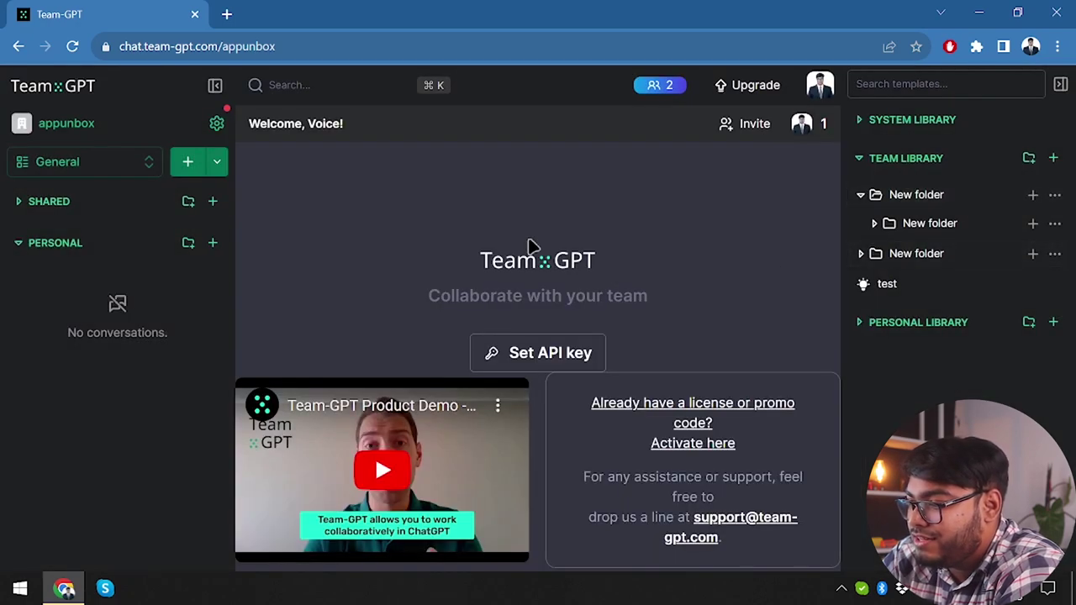
From Team-GPT's OpenAI API key settings, open the OpenAI Platform dashboard in a new tab.
left_click(548, 353)
left_click(580, 281)
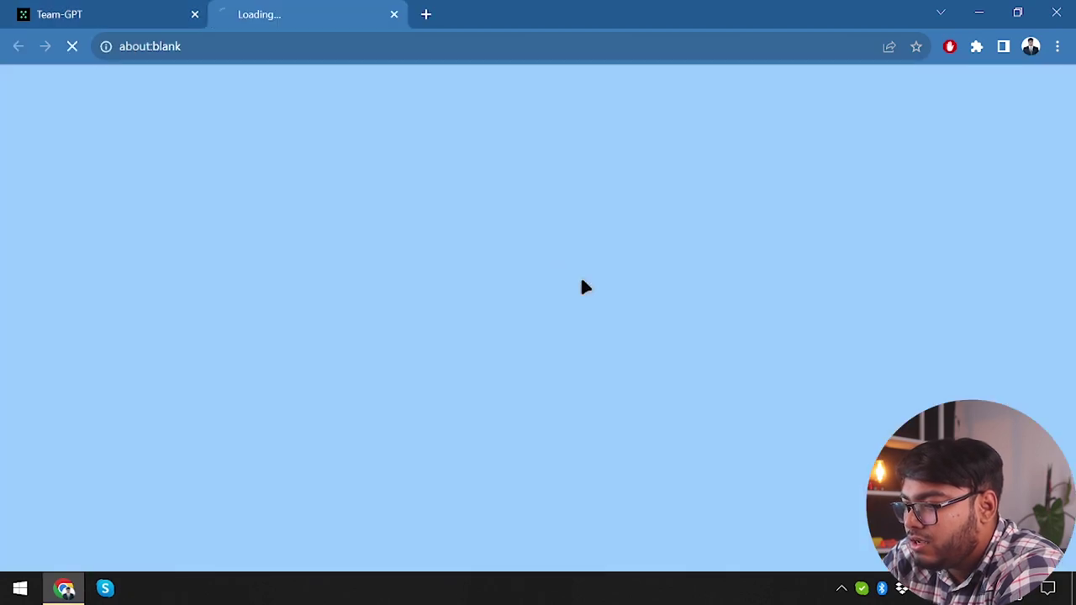
left_click(68, 10)
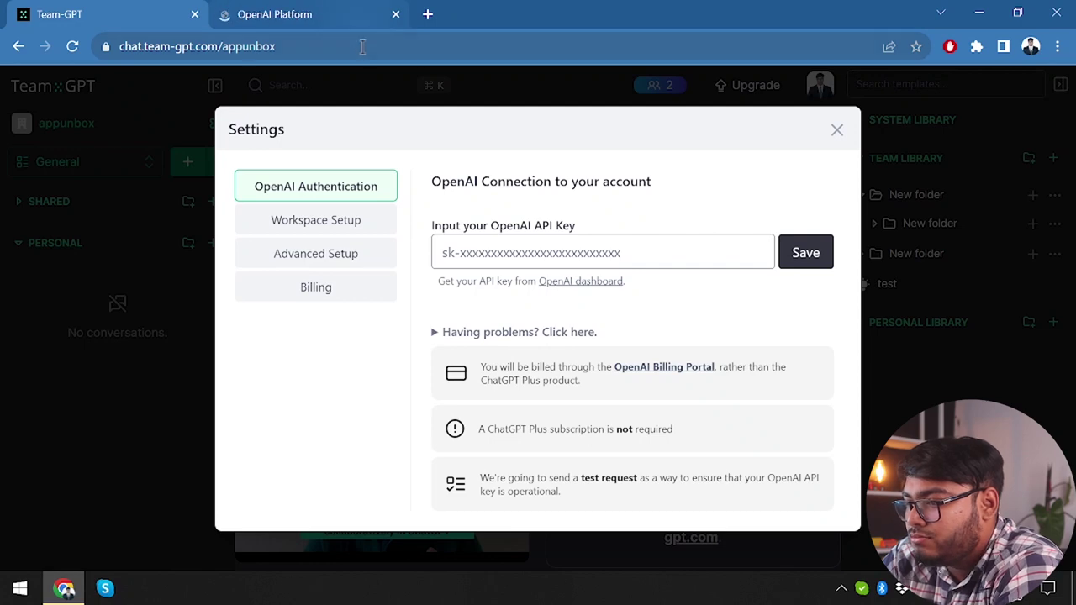
left_click(328, 7)
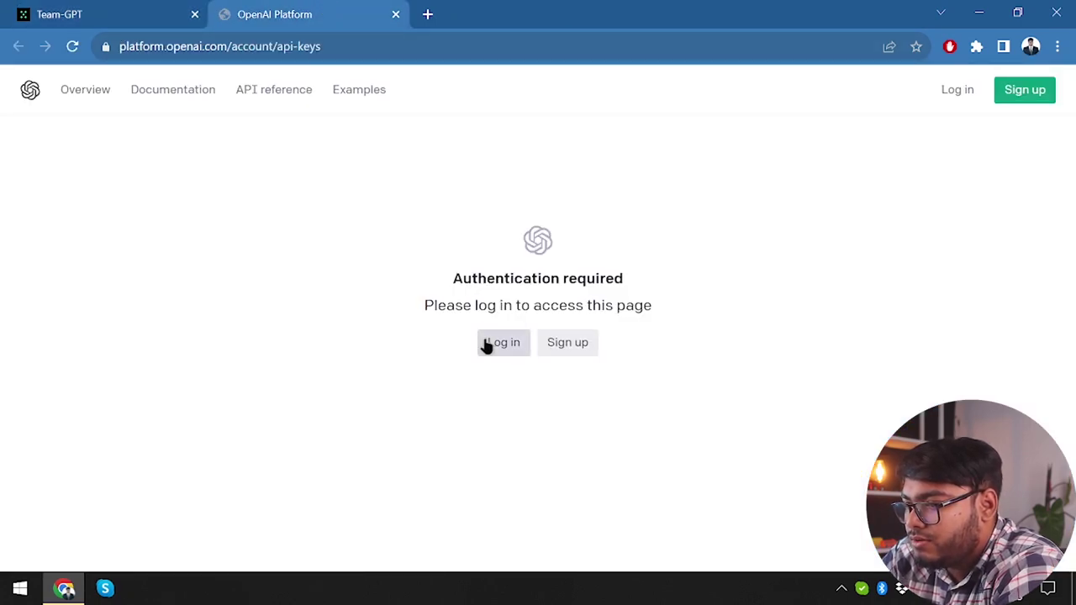
Find the Authentication section of the API reference and copy its example Authorization header.
left_click(270, 97)
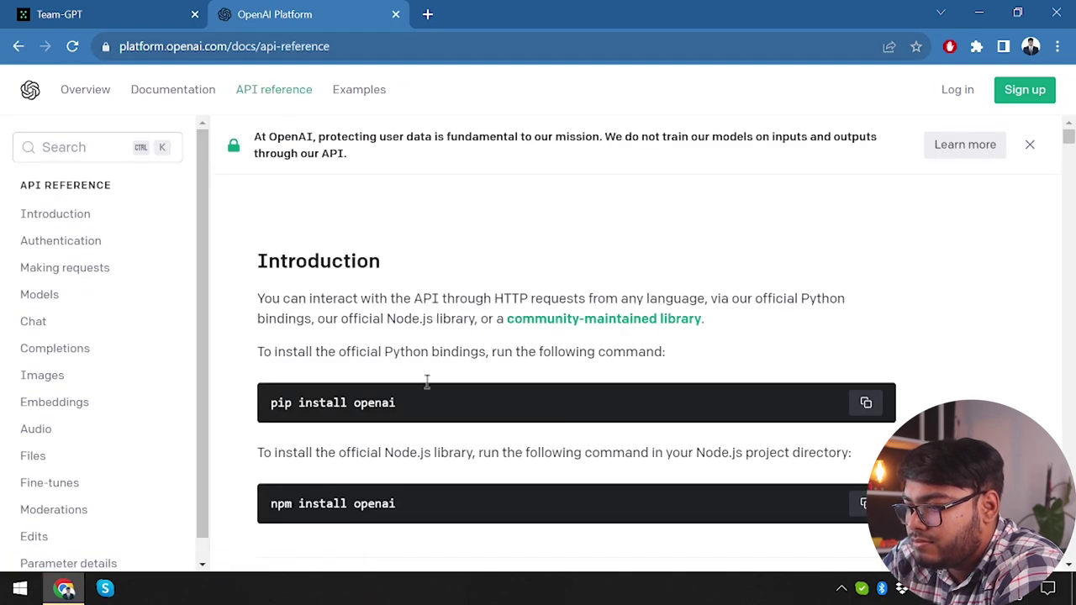
scroll(462, 340, "down", 2)
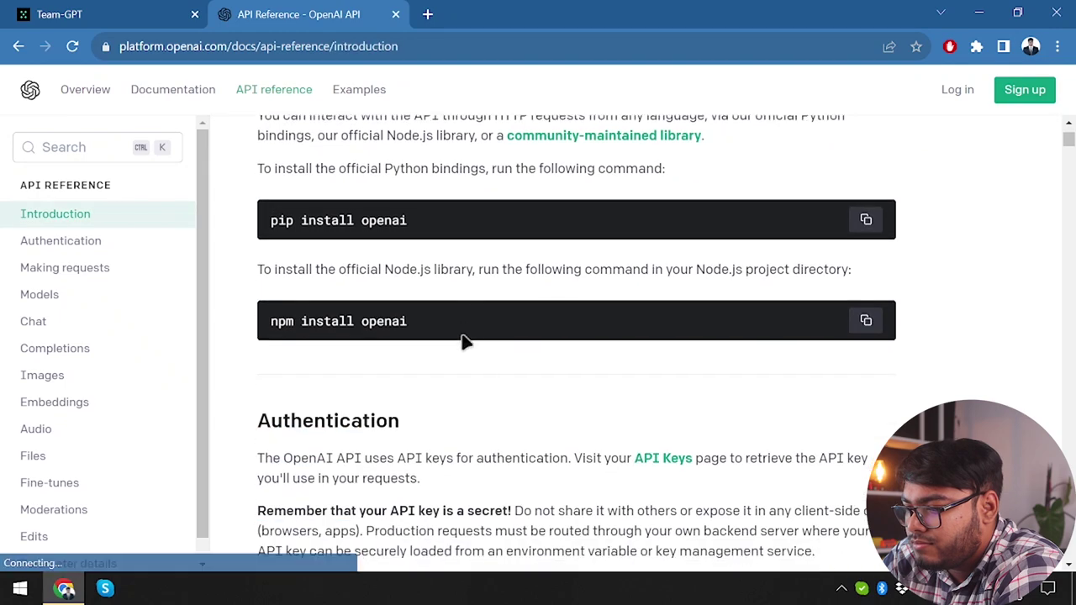
scroll(464, 340, "down", 2)
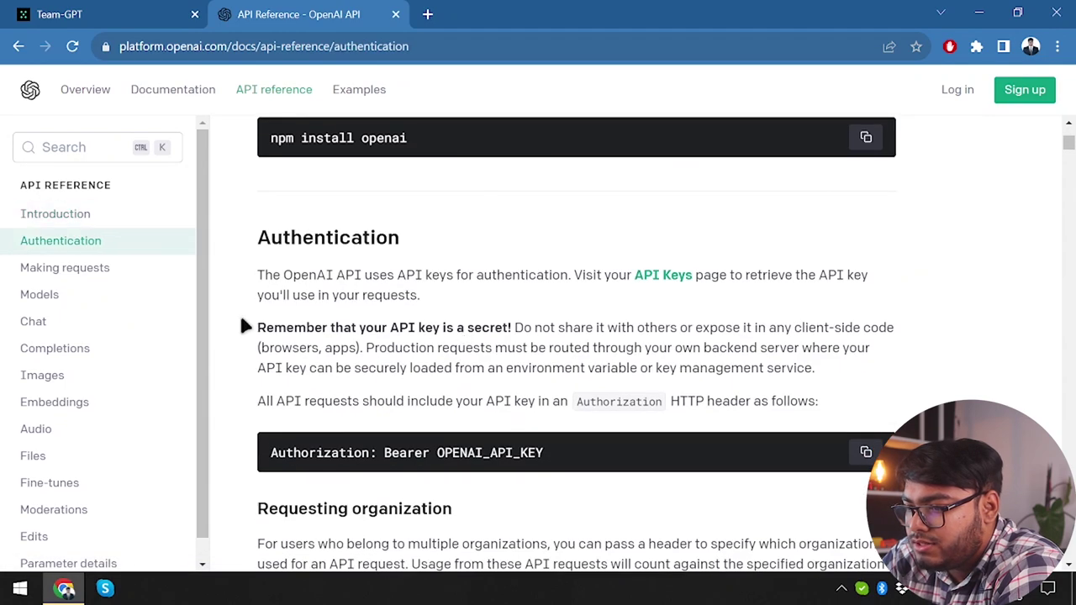
scroll(342, 407, "down", 1)
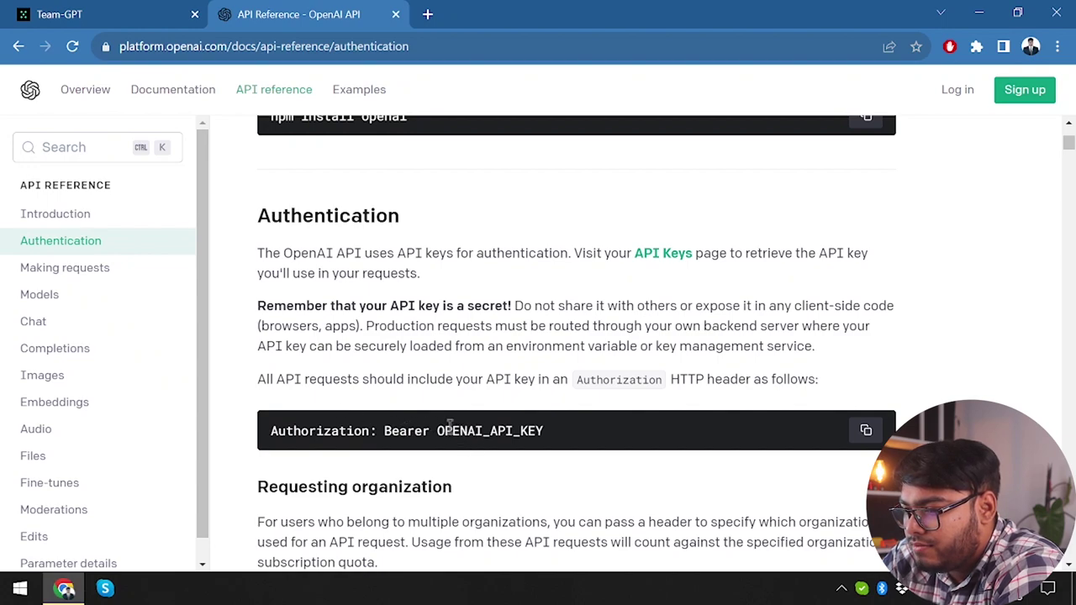
left_click(866, 427)
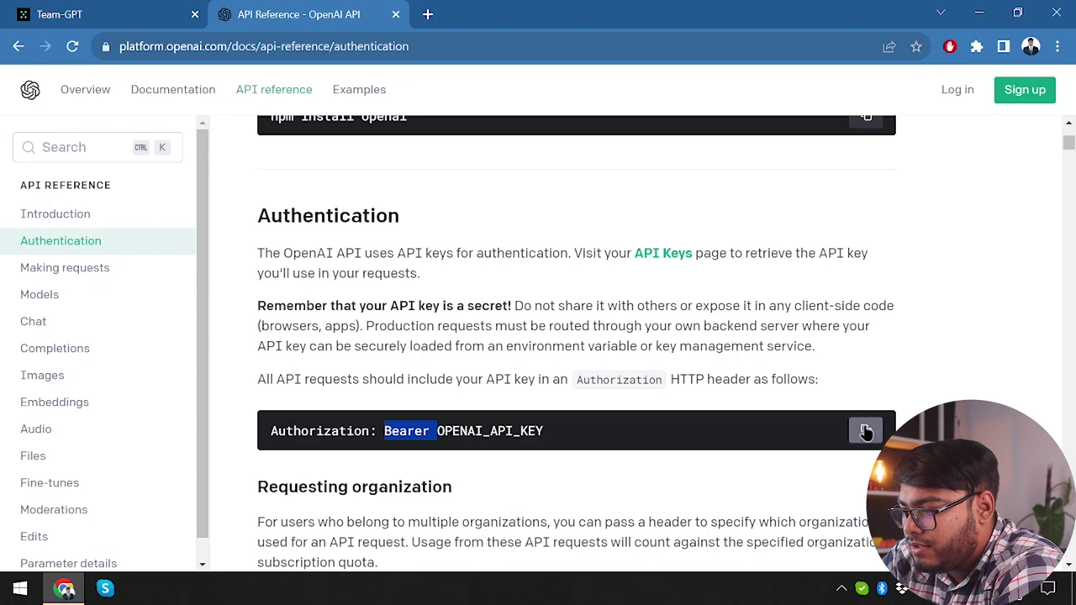
Paste the copied Authorization line into Team-GPT's API key field and save it.
left_click(130, 8)
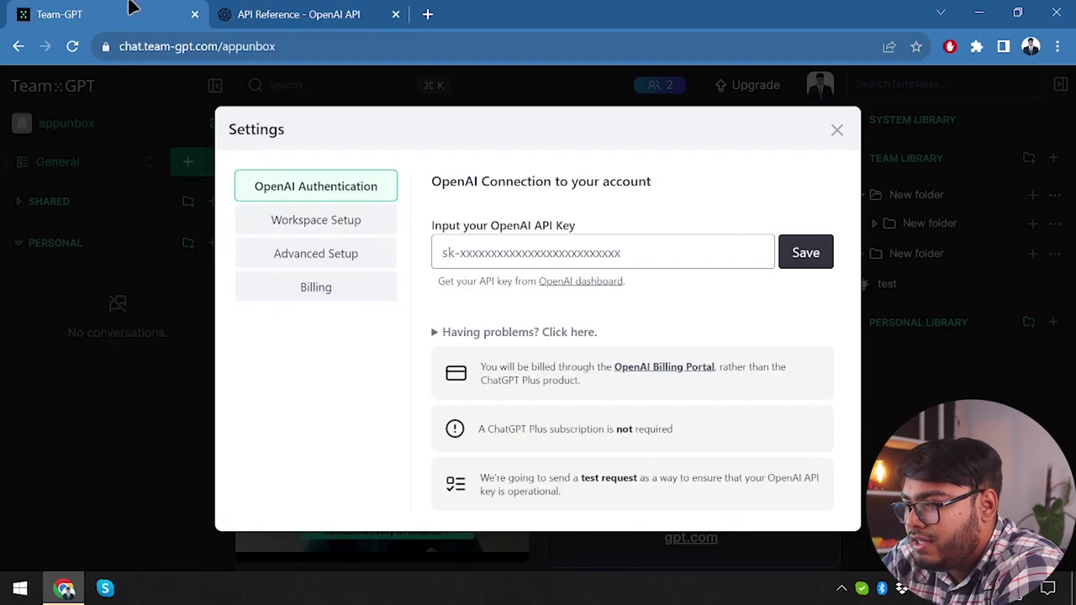
left_click(590, 252)
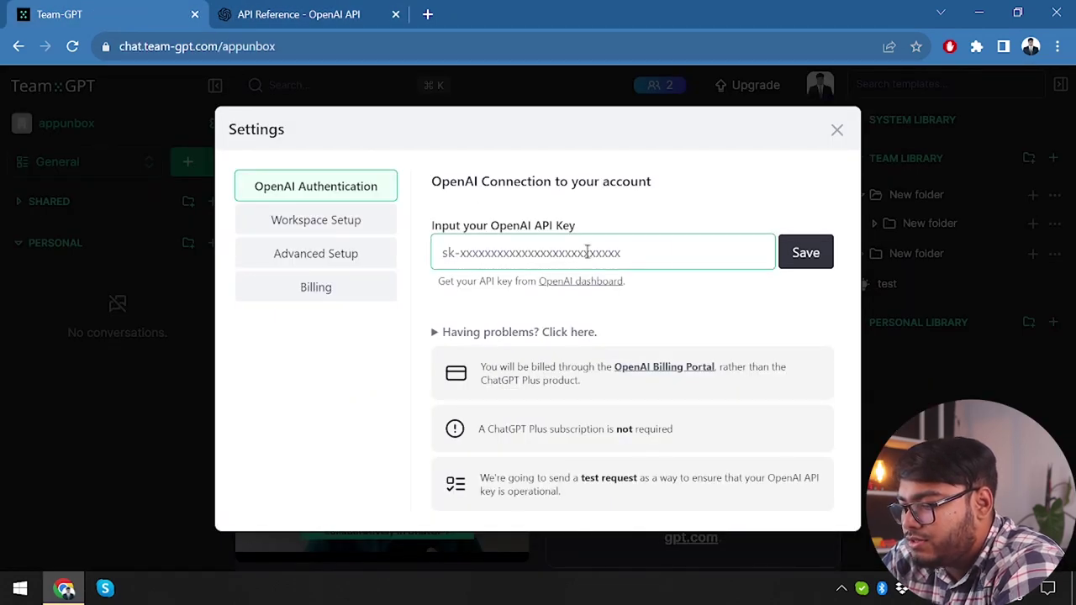
key("ctrl+v")
left_click(810, 257)
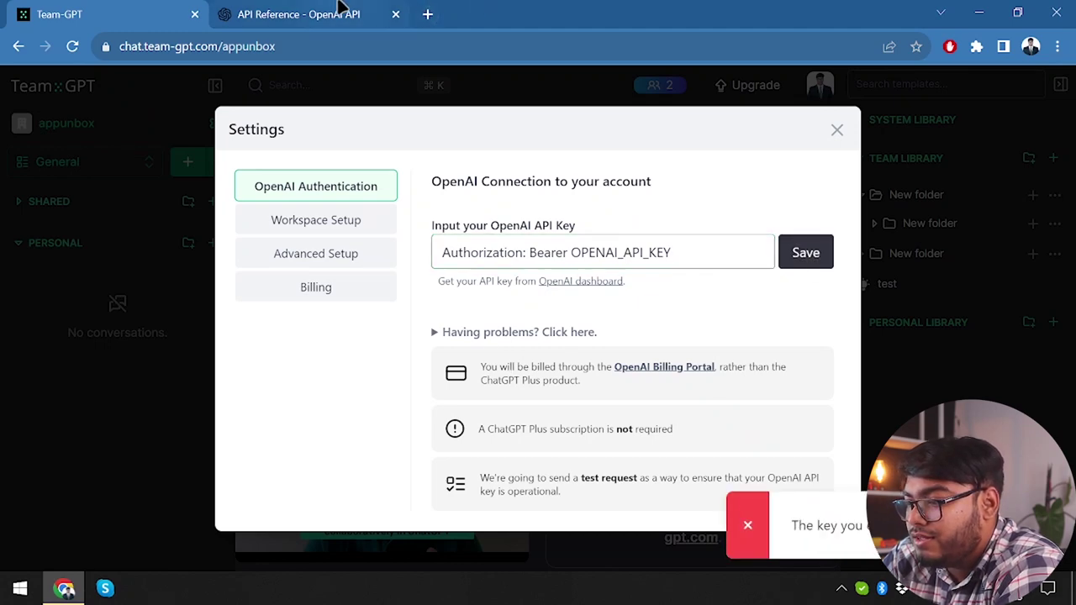
Strip the 'Authorization:' prefix, save the Bearer text again, then return to the API reference.
left_click_drag(529, 252, 522, 252)
key("BackSpace")
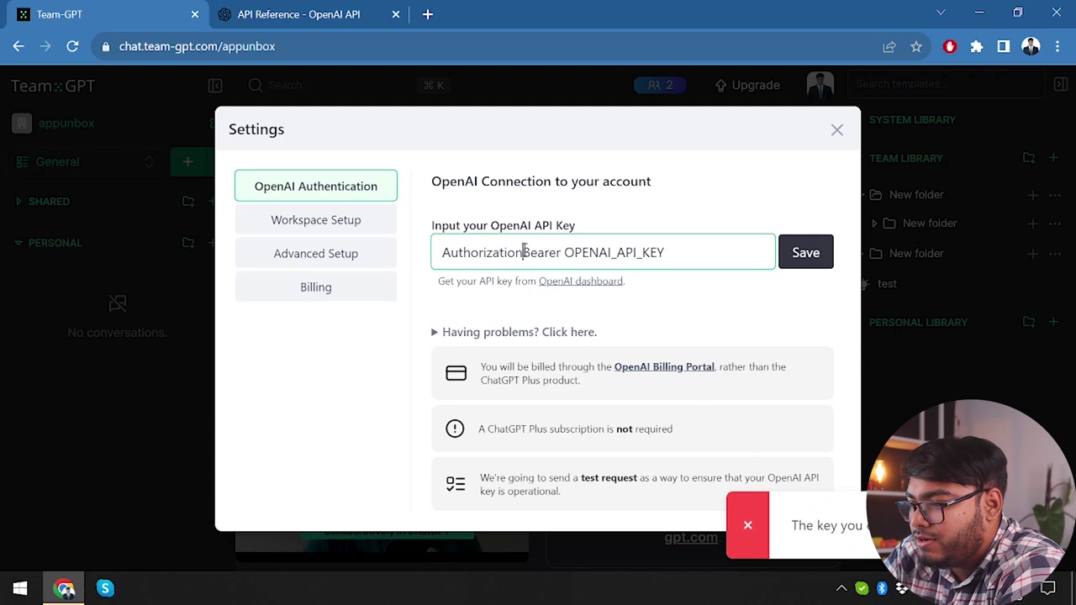
key("BackSpace")
key("BackSpace")
key("BackSpace")
key("BackSpace")
key("BackSpace")
key("BackSpace")
left_click(805, 254)
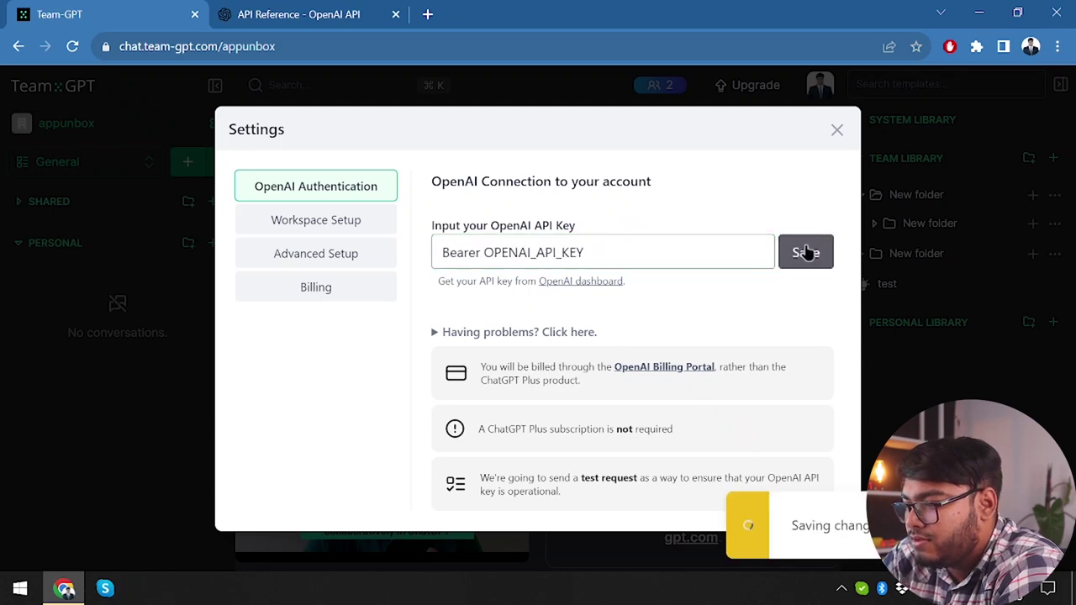
left_click(345, 10)
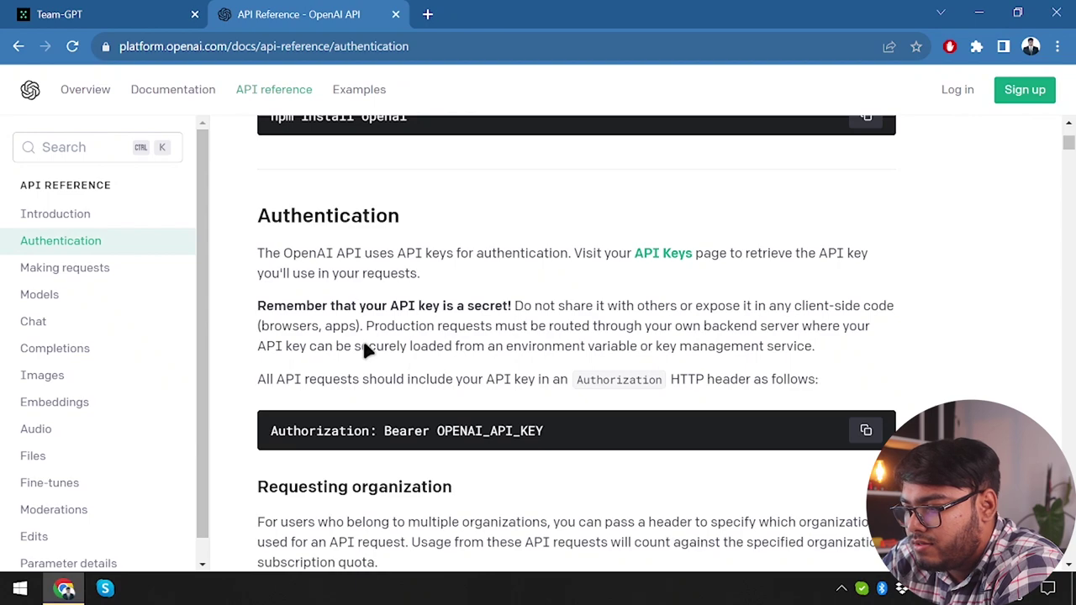
Generate a secret key named 'team GPT' on the OpenAI API keys page and copy it.
left_click(652, 265)
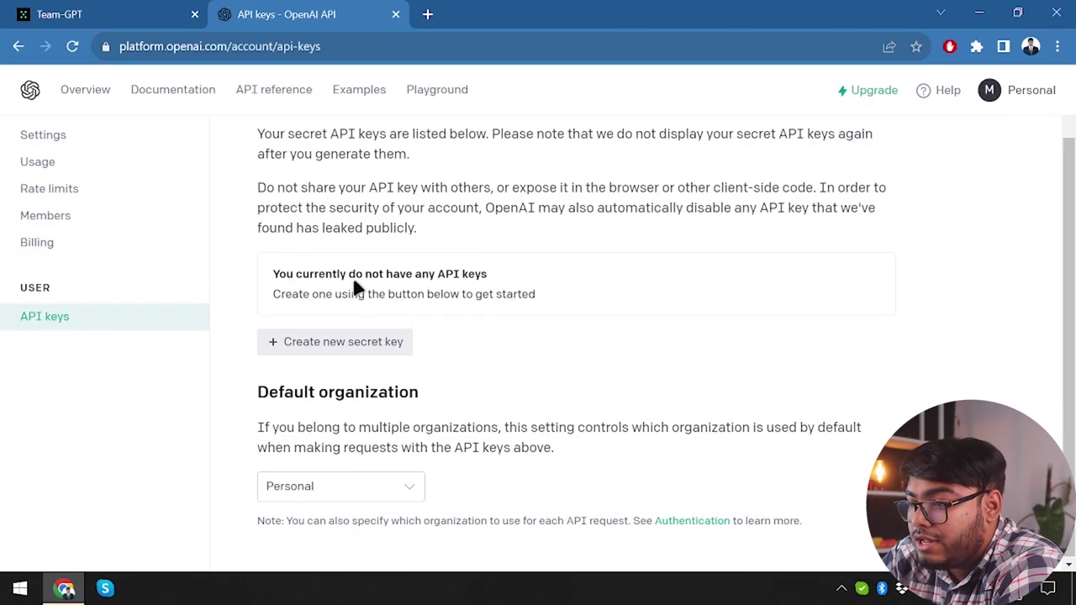
left_click(339, 351)
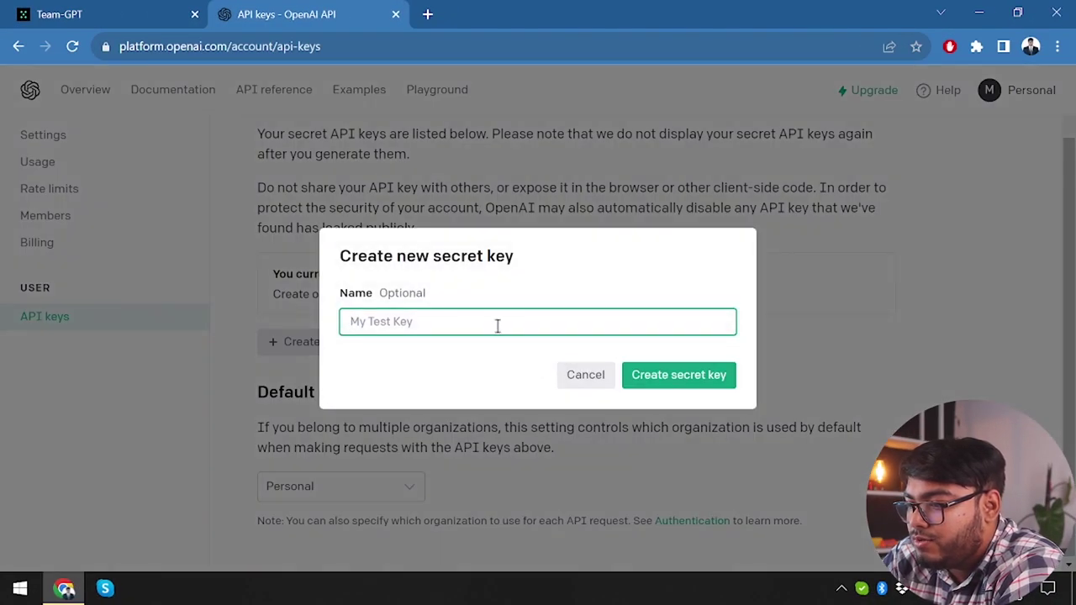
type("team GPT")
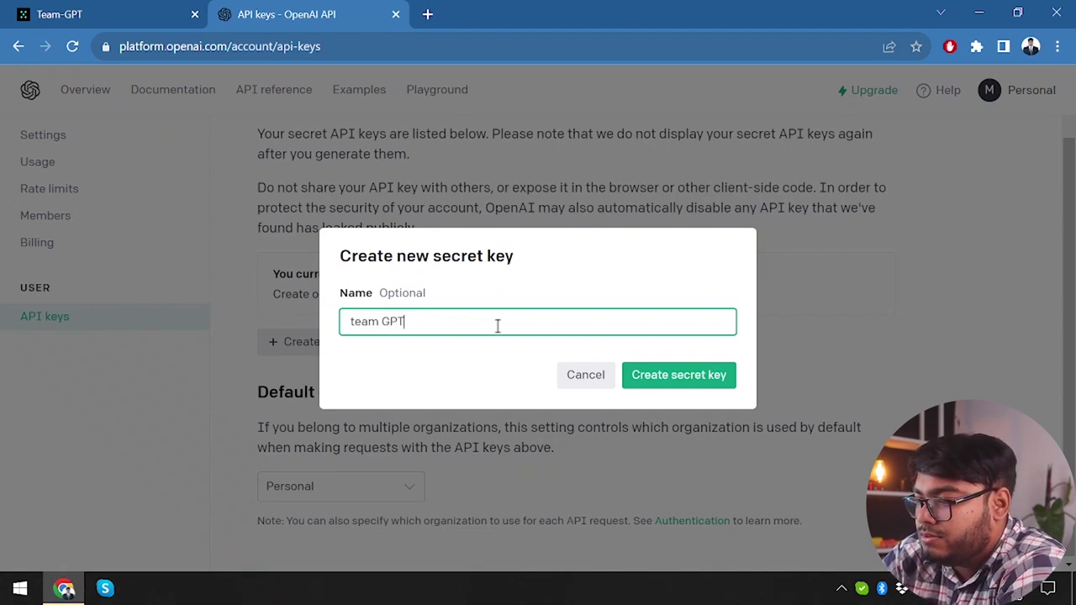
left_click(632, 383)
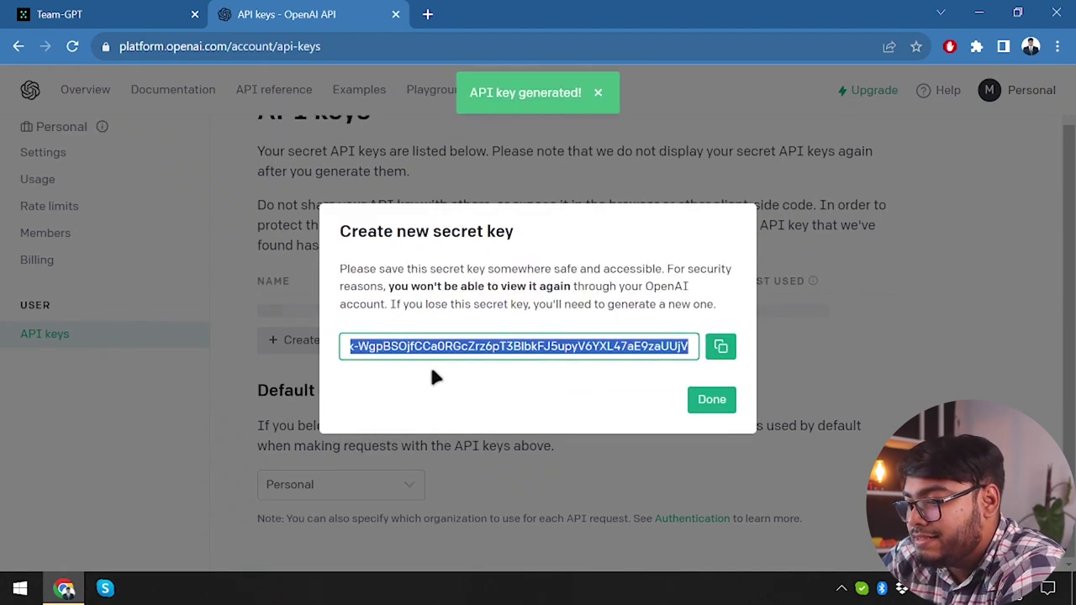
left_click(722, 346)
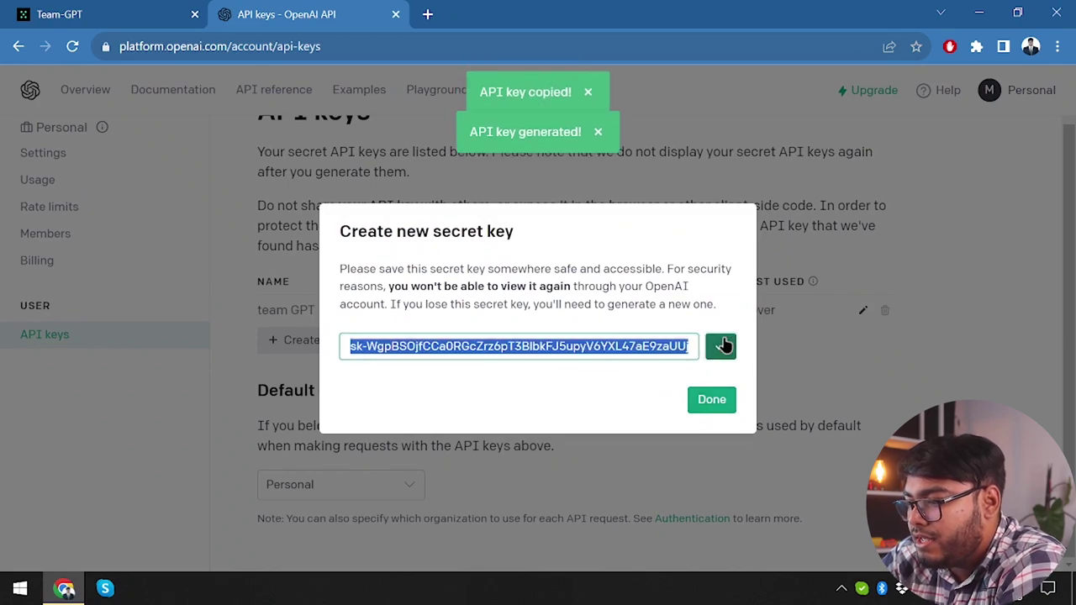
left_click(711, 400)
Replace the Team-GPT API key field contents with the new secret key and save.
left_click(138, 15)
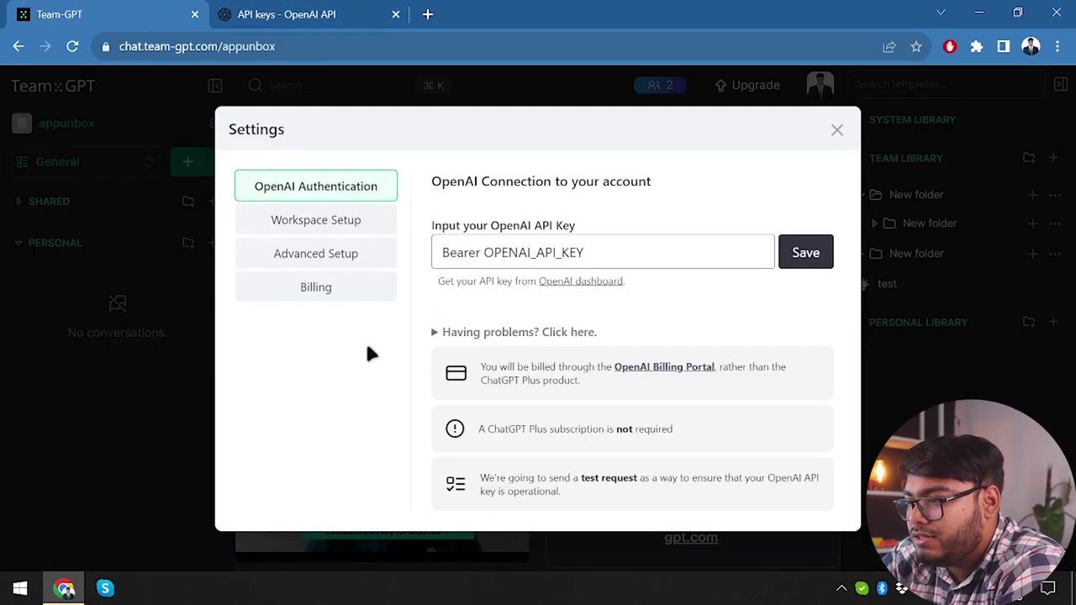
double_click(632, 255)
key("ctrl+a")
key("ctrl+v")
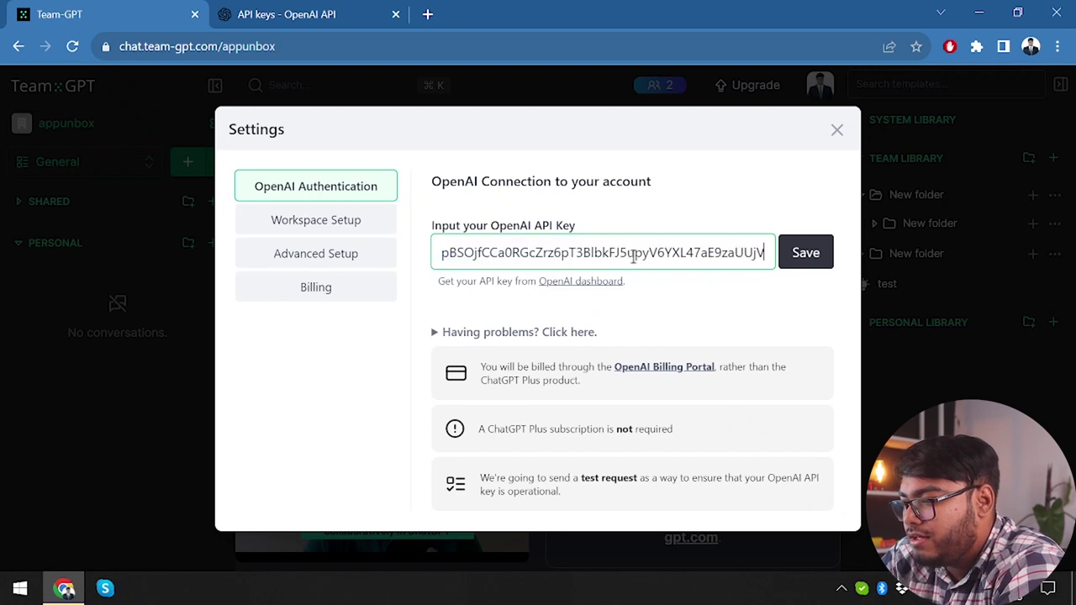
left_click(806, 259)
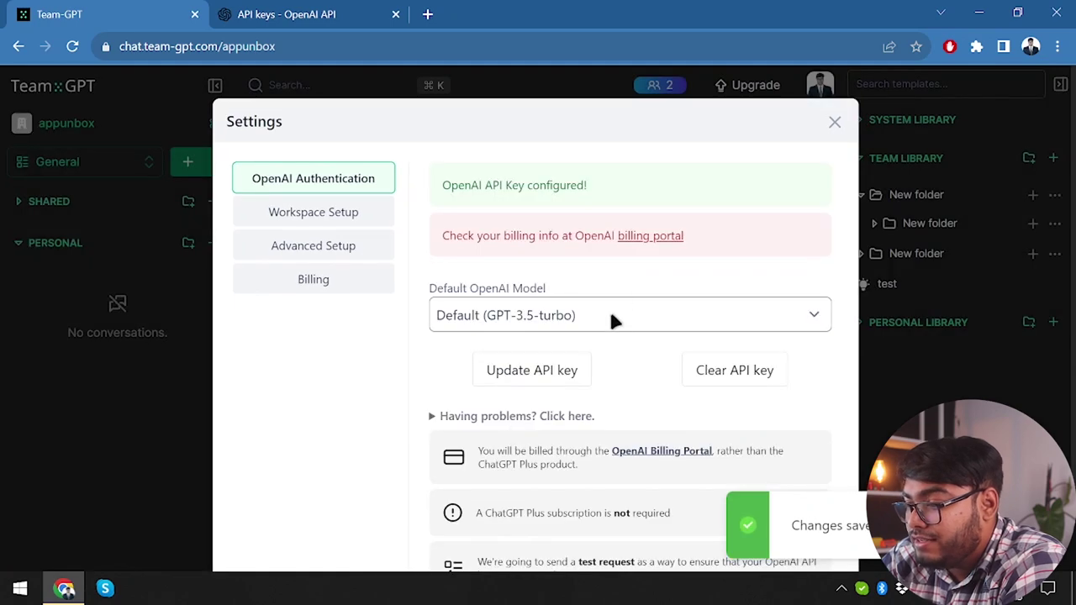
Review the default model options, keeping GPT-3.5-turbo as the default OpenAI model.
left_click(613, 319)
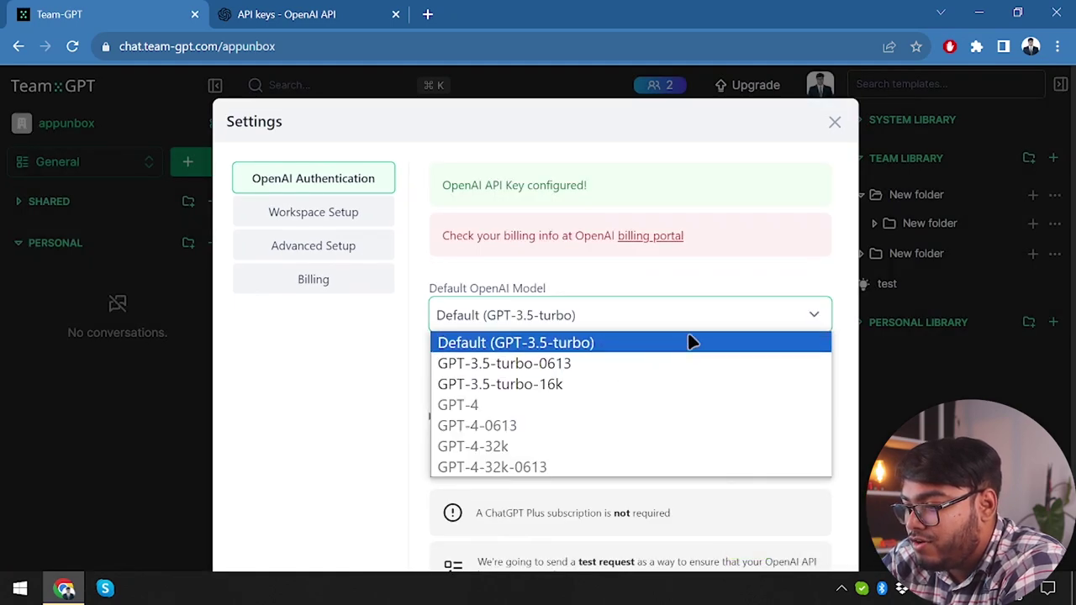
left_click(687, 303)
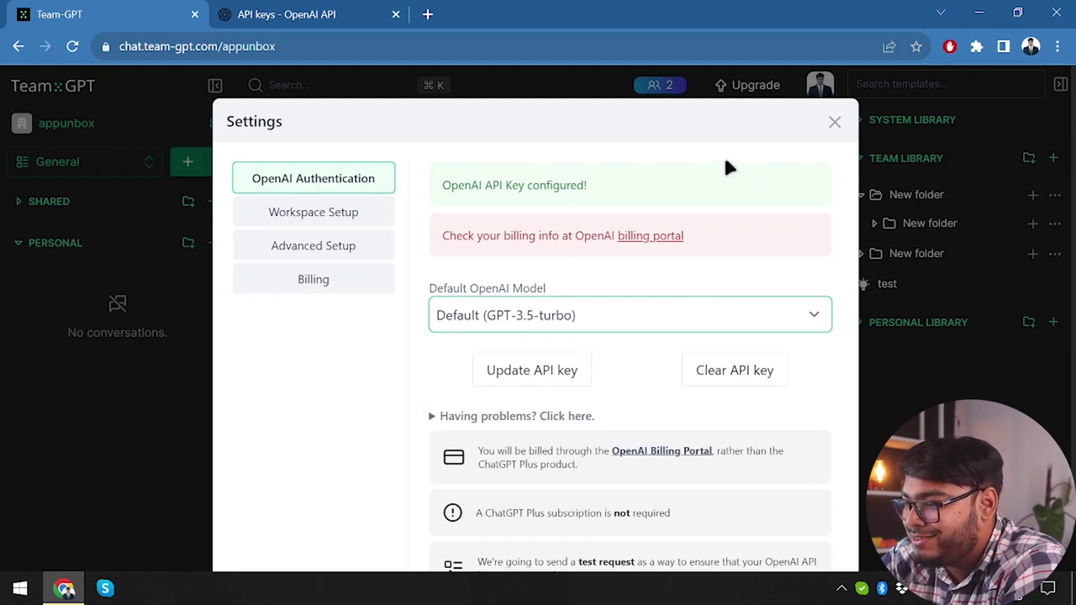
left_click(640, 310)
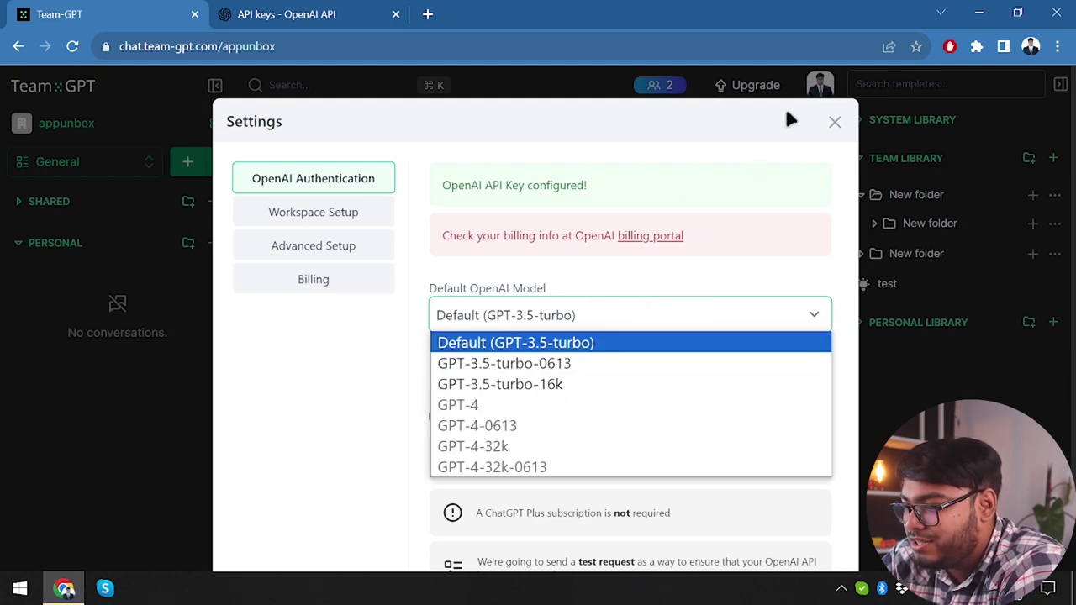
left_click(809, 126)
scroll(533, 455, "down", 2)
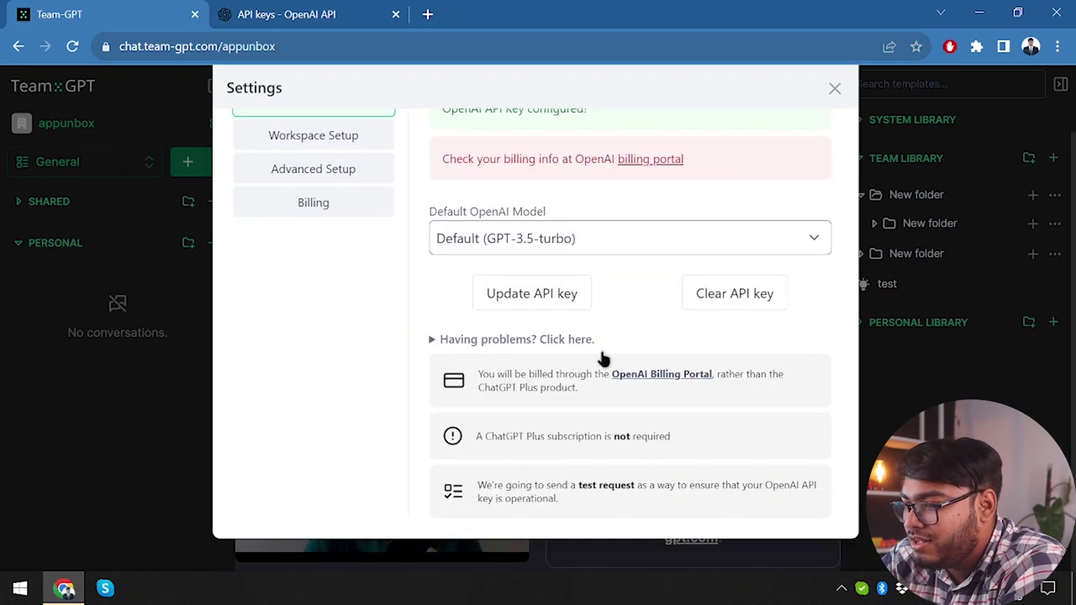
Close settings and start a new chat, switching it from Shared to Personal.
left_click(835, 120)
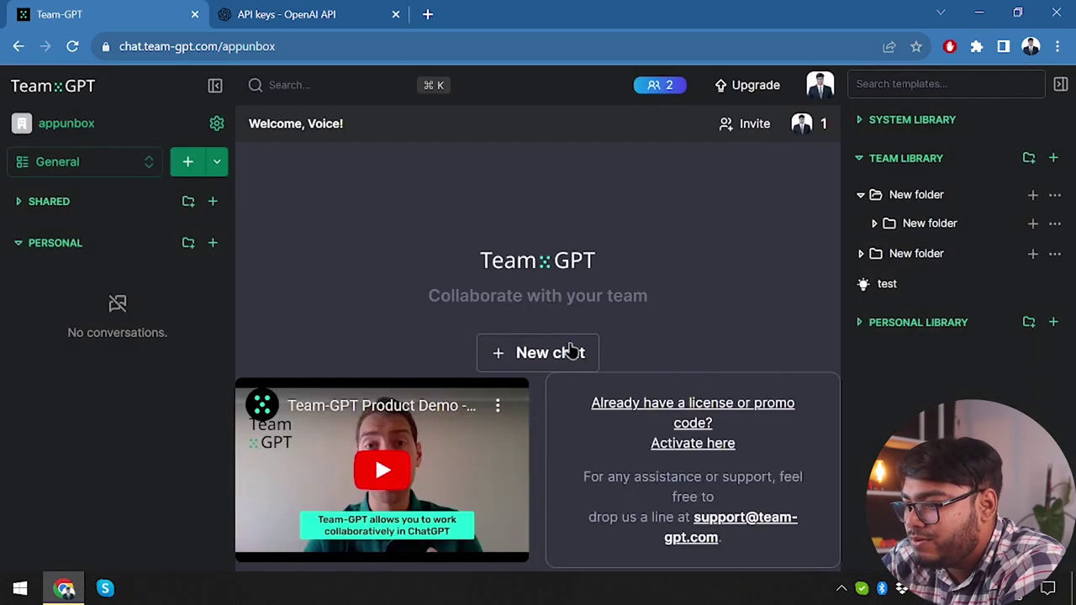
left_click(545, 355)
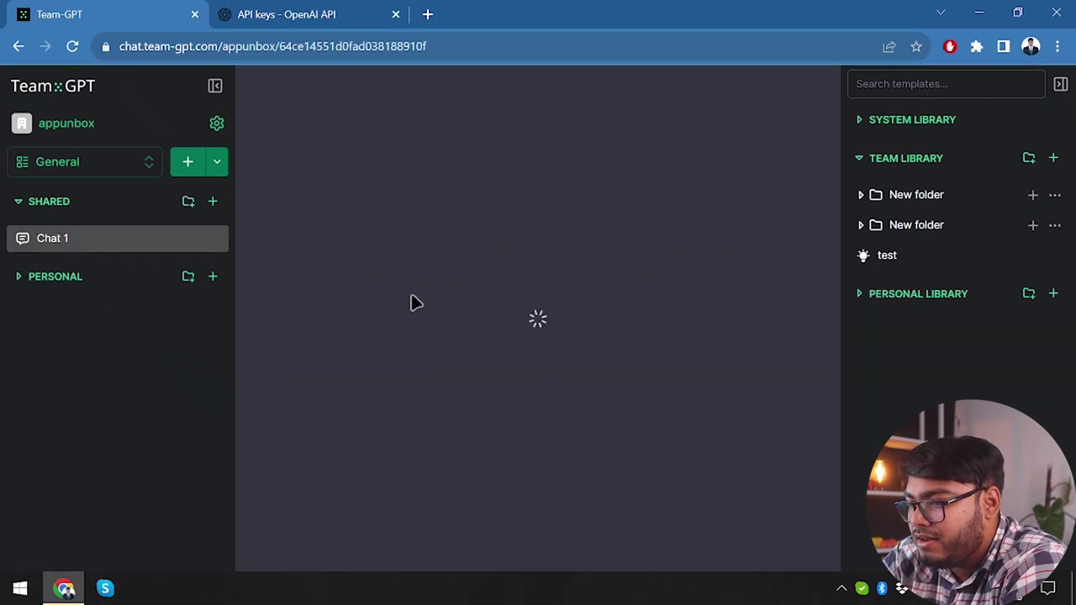
left_click(48, 243)
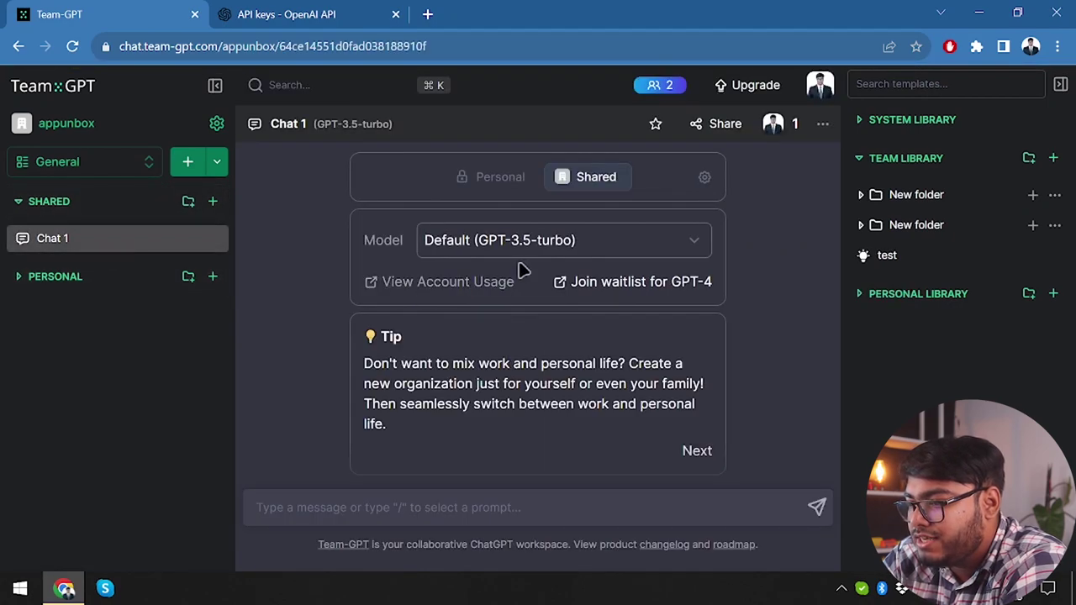
left_click(514, 189)
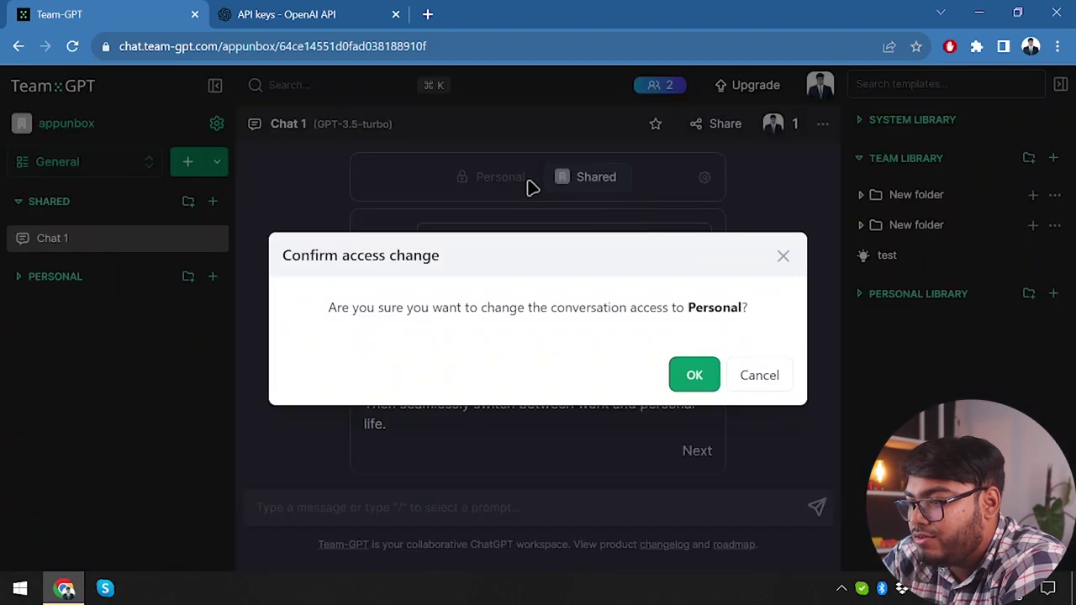
left_click(695, 378)
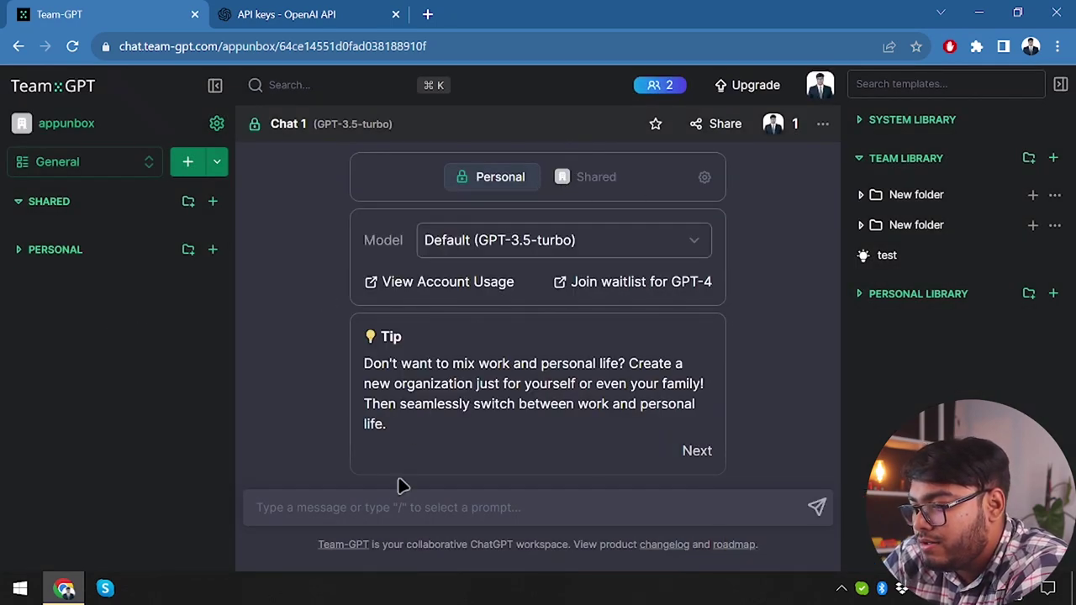
Send a test prompt in the chat, which returns an OpenAI billing error.
left_click(399, 510)
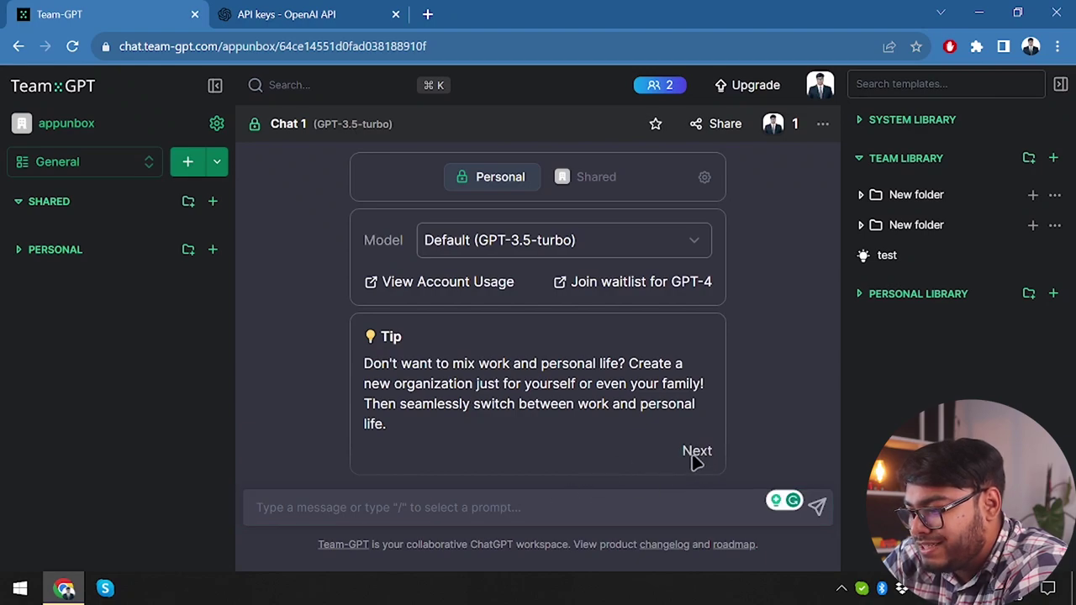
left_click(569, 509)
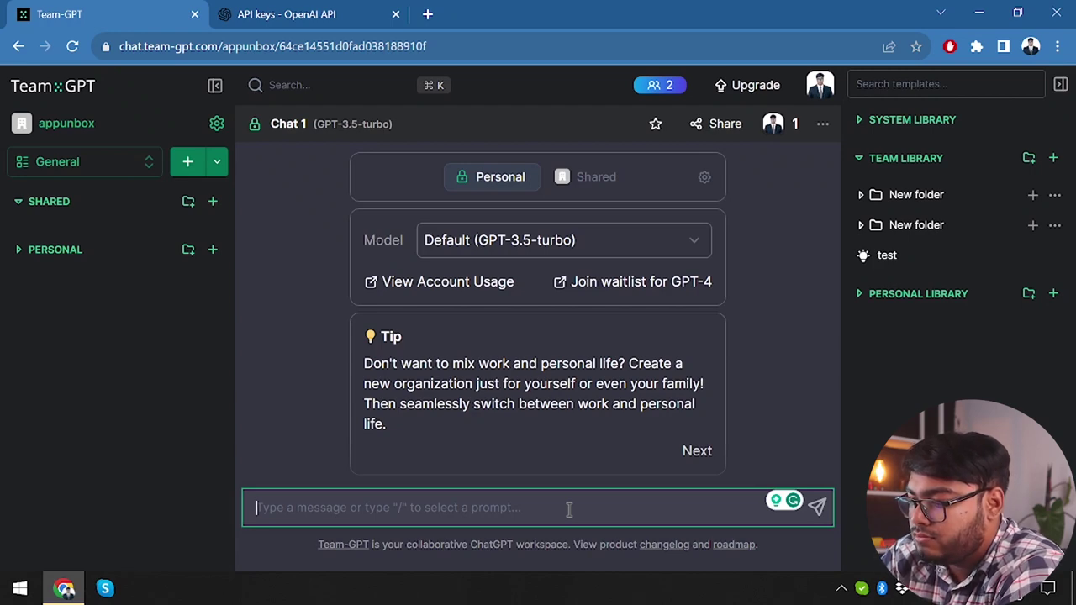
type("Br")
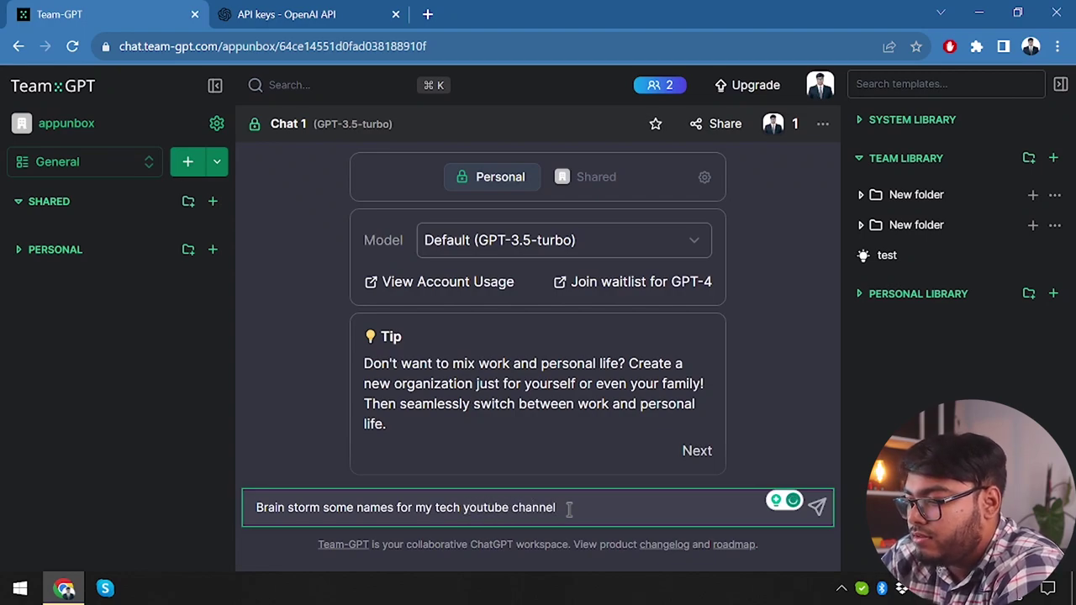
key("Return")
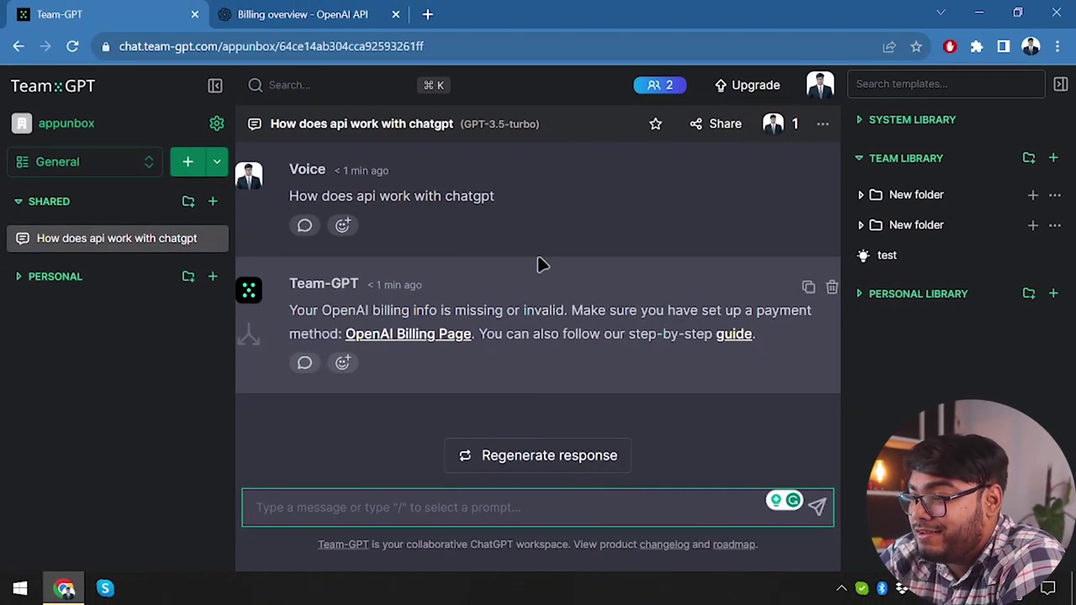
Compare the chat's billing error with the OpenAI billing overview, ending at the overview's top.
left_click(357, 10)
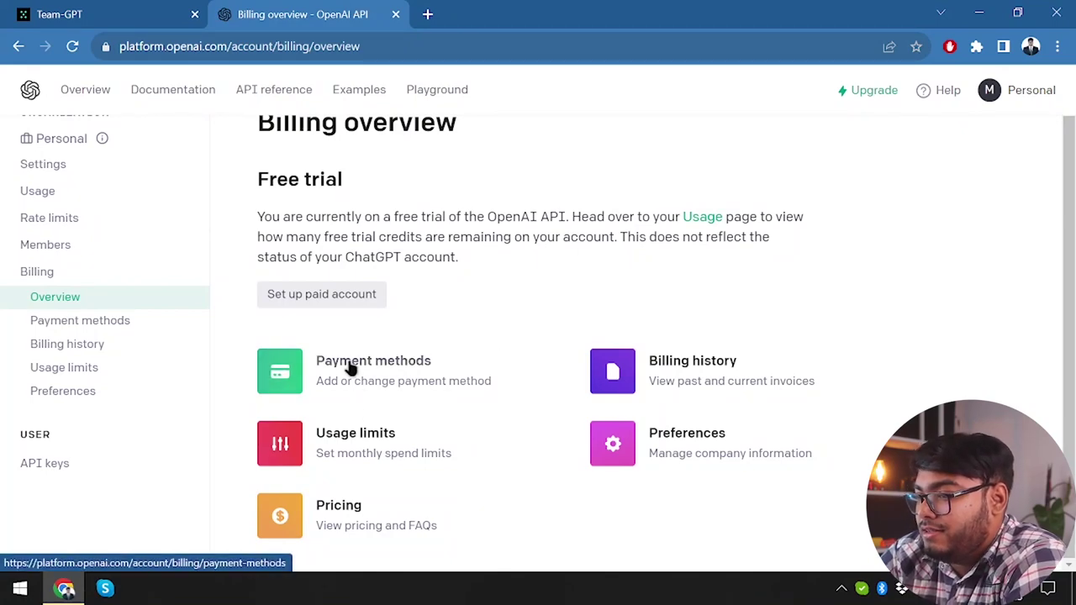
left_click(94, 12)
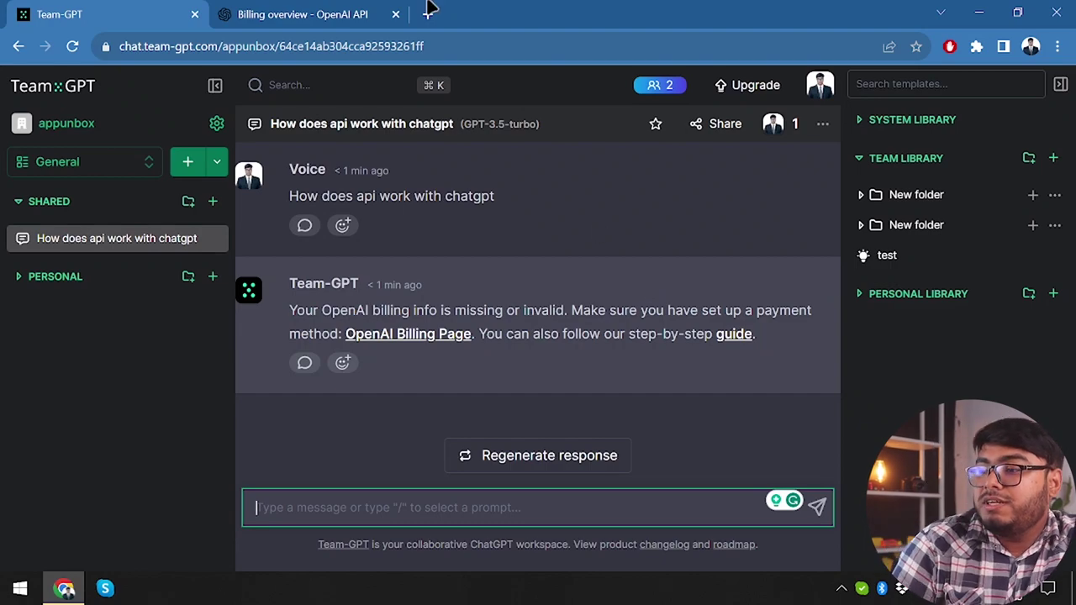
left_click(256, 13)
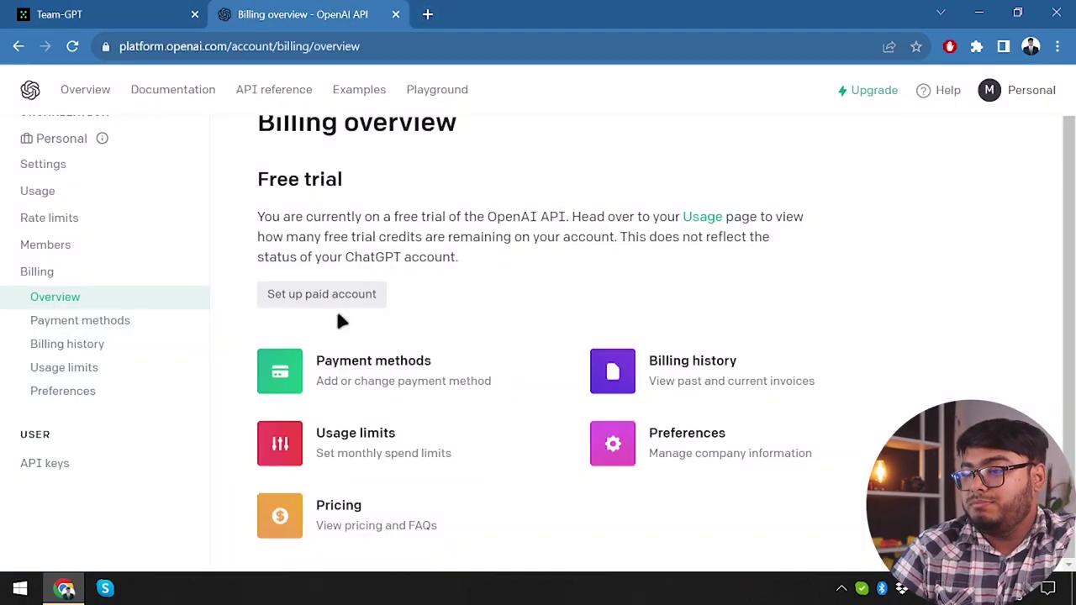
left_click(127, 13)
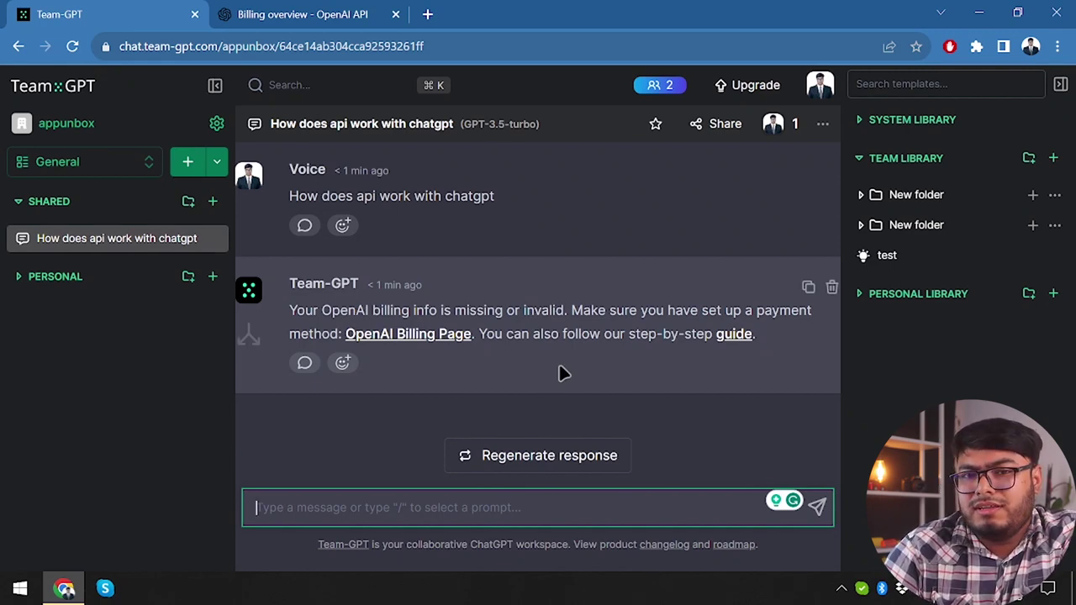
left_click(286, 10)
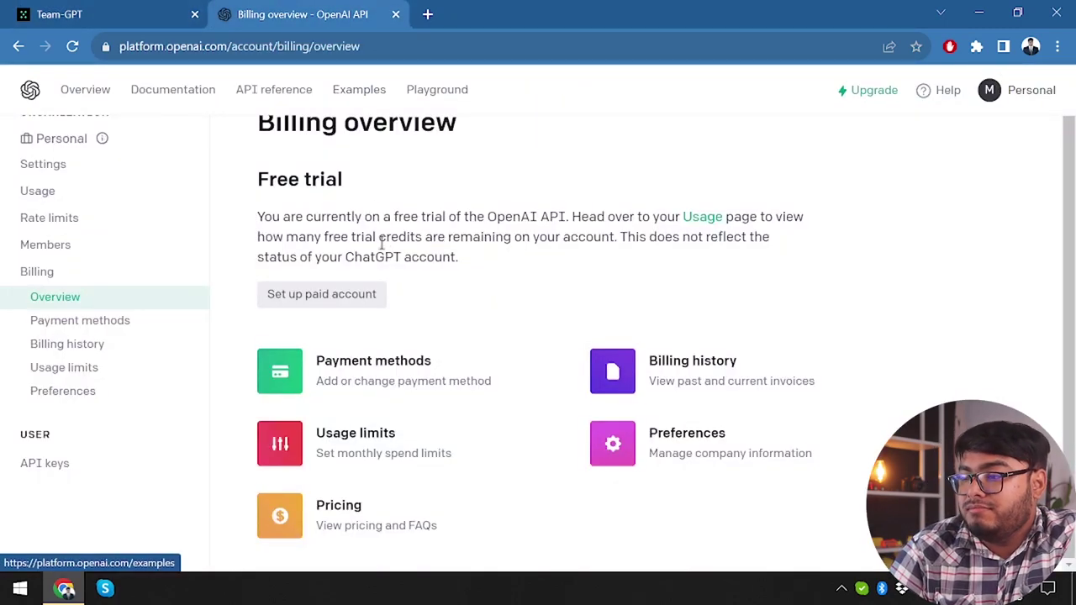
scroll(388, 252, "up", 1)
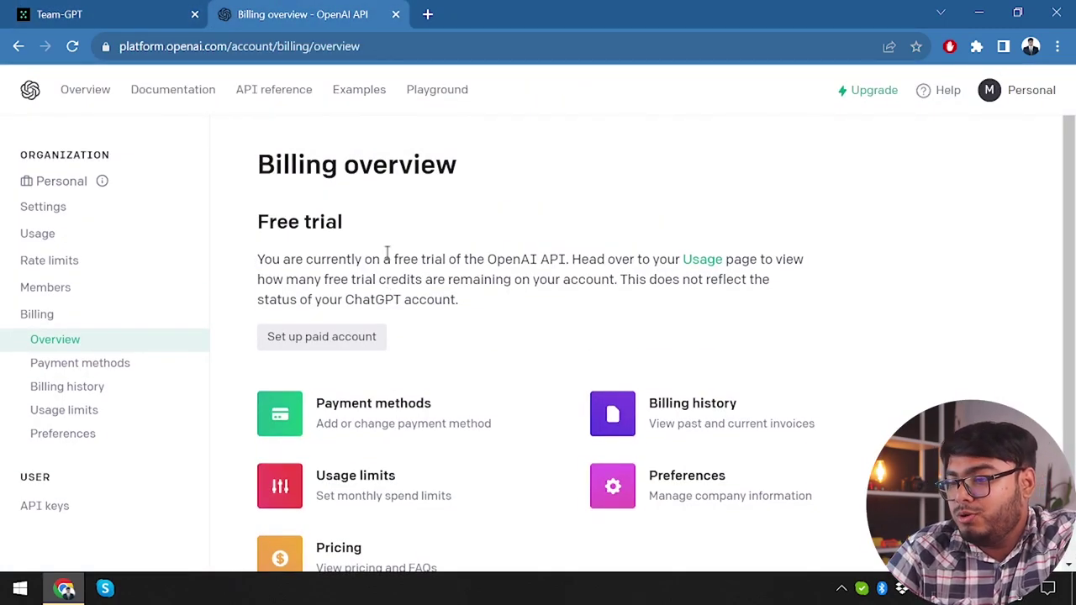